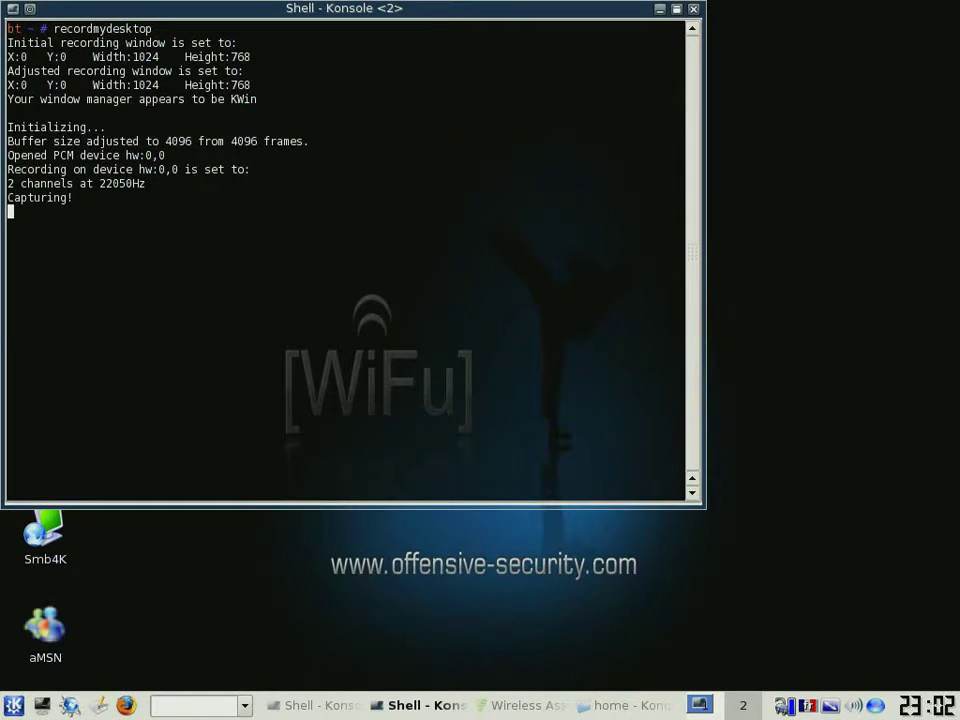
Step: Clear the terminal away, show the contents of /home/perso in the file manager, and move its window aside
click(659, 9)
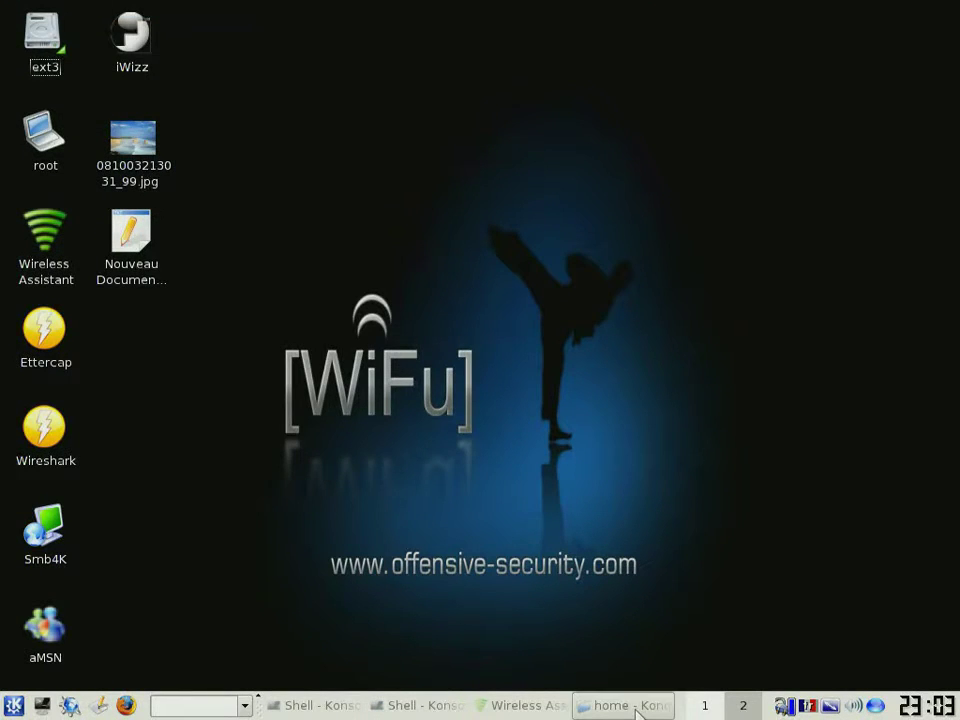
click(625, 705)
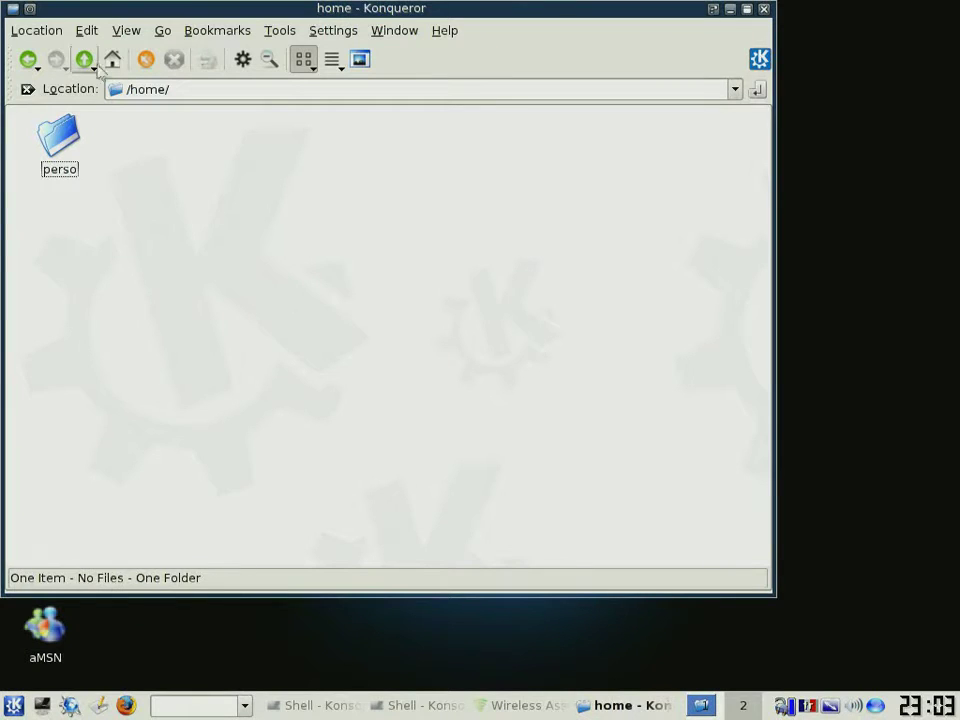
click(62, 140)
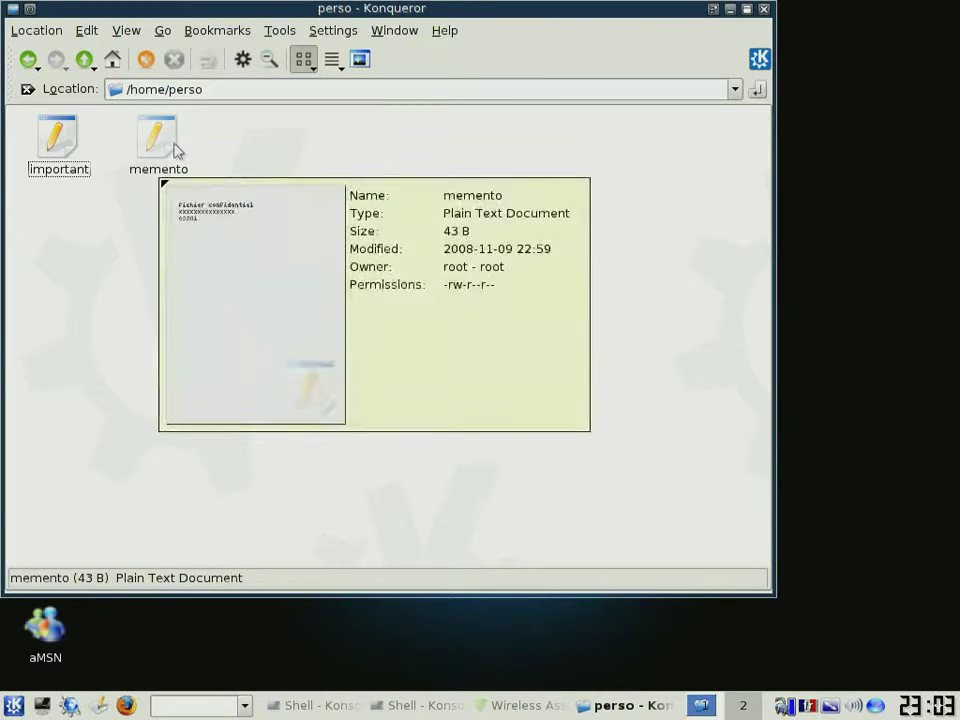
drag(297, 18, 421, 8)
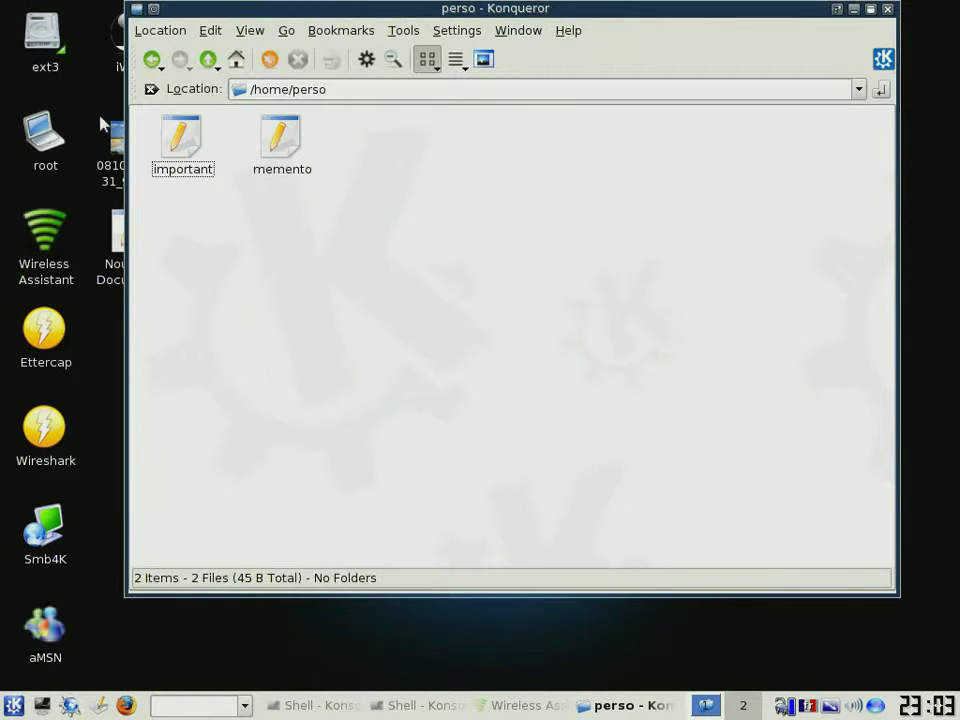
Step: Browse the ext3 drive to the sauvegarde backup folder, view its contents, and minimize both file manager windows
click(40, 50)
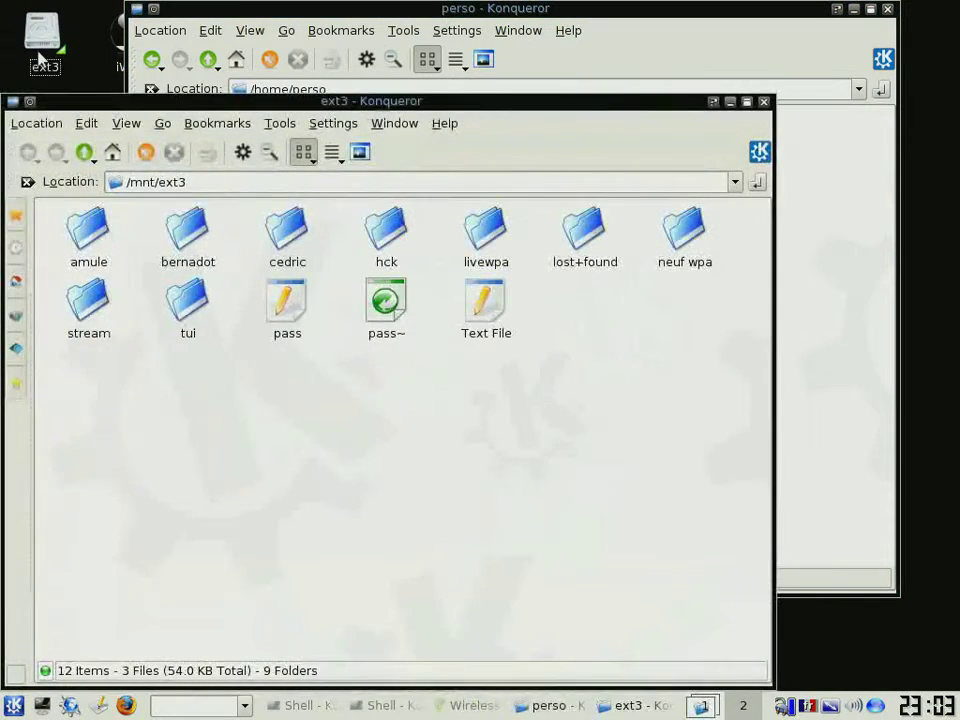
click(298, 240)
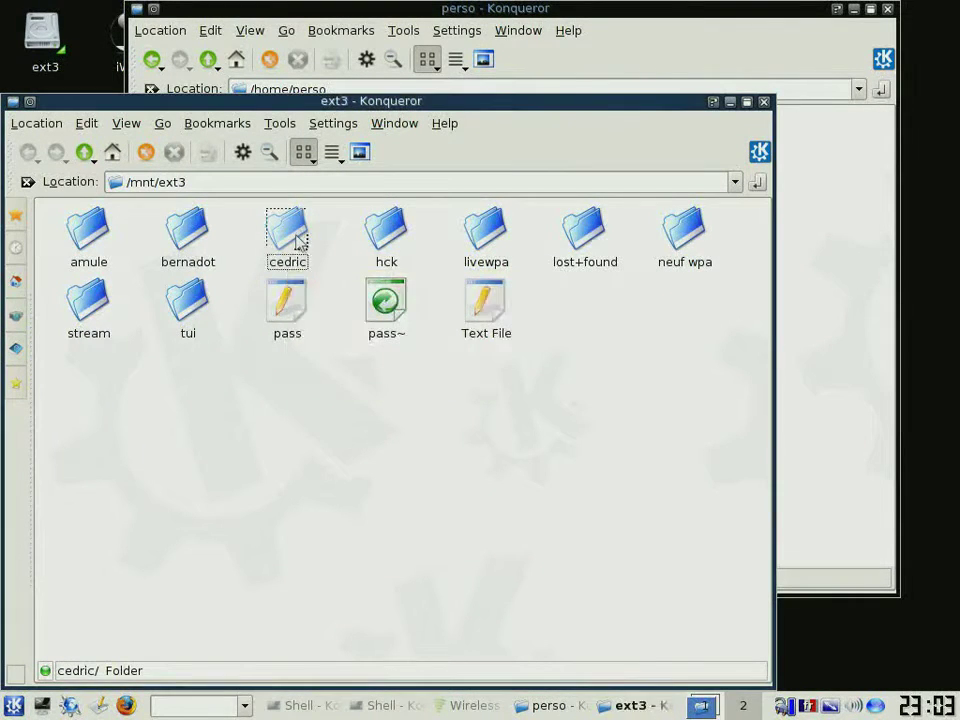
click(94, 228)
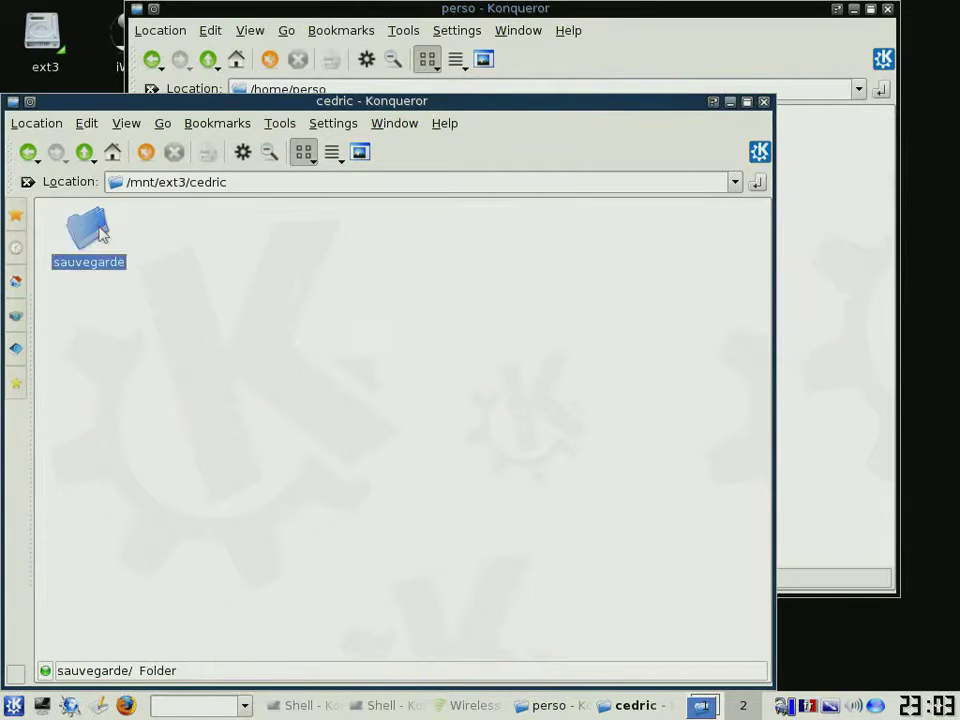
click(28, 151)
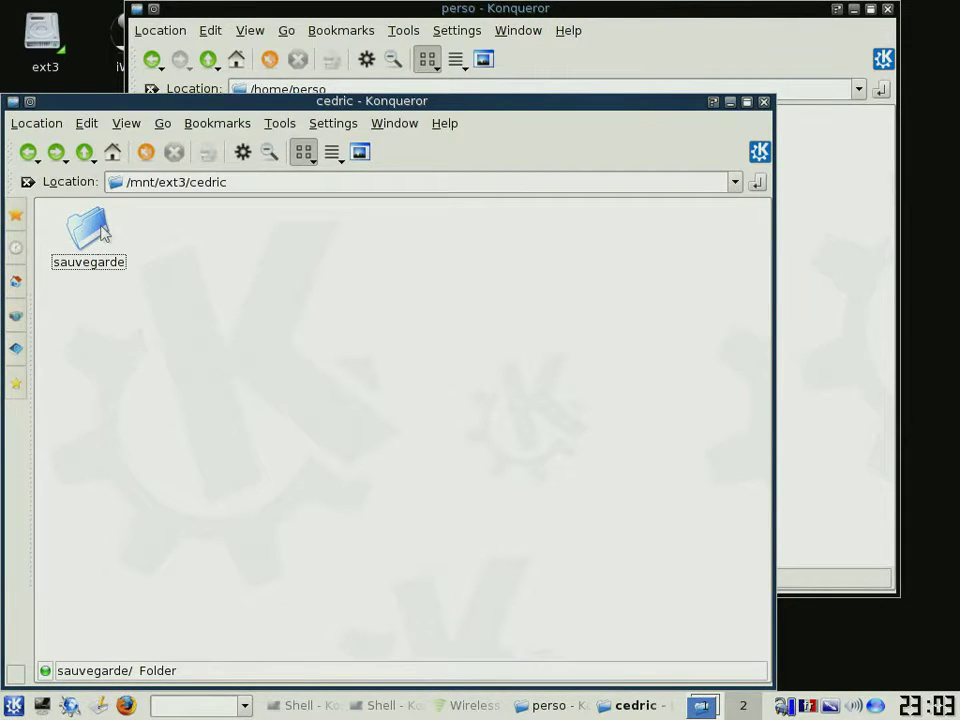
mouse_move(104, 232)
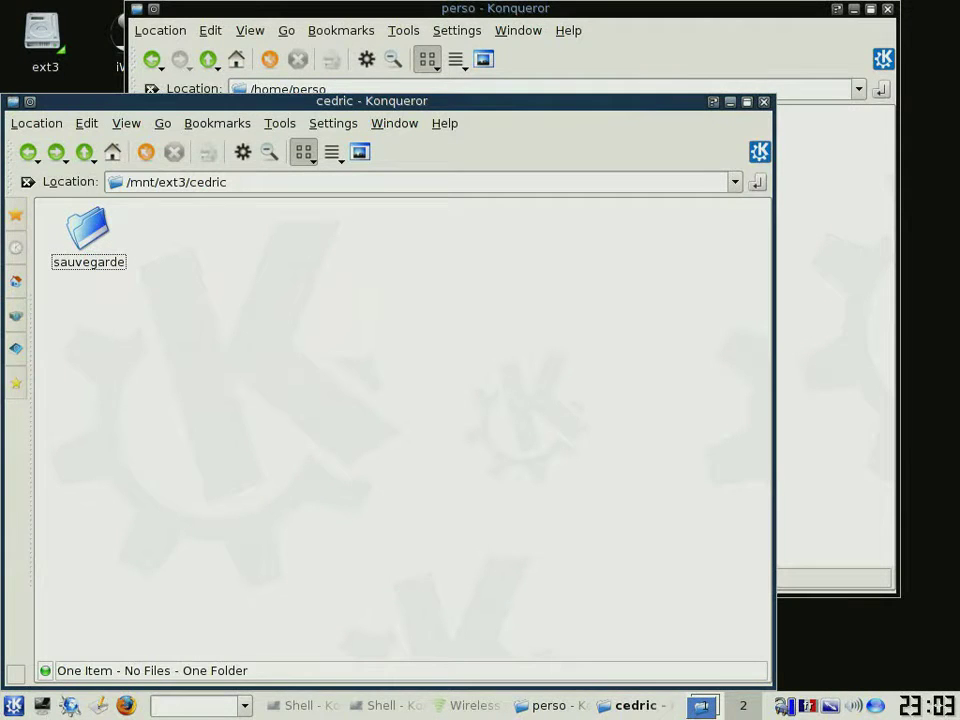
click(730, 101)
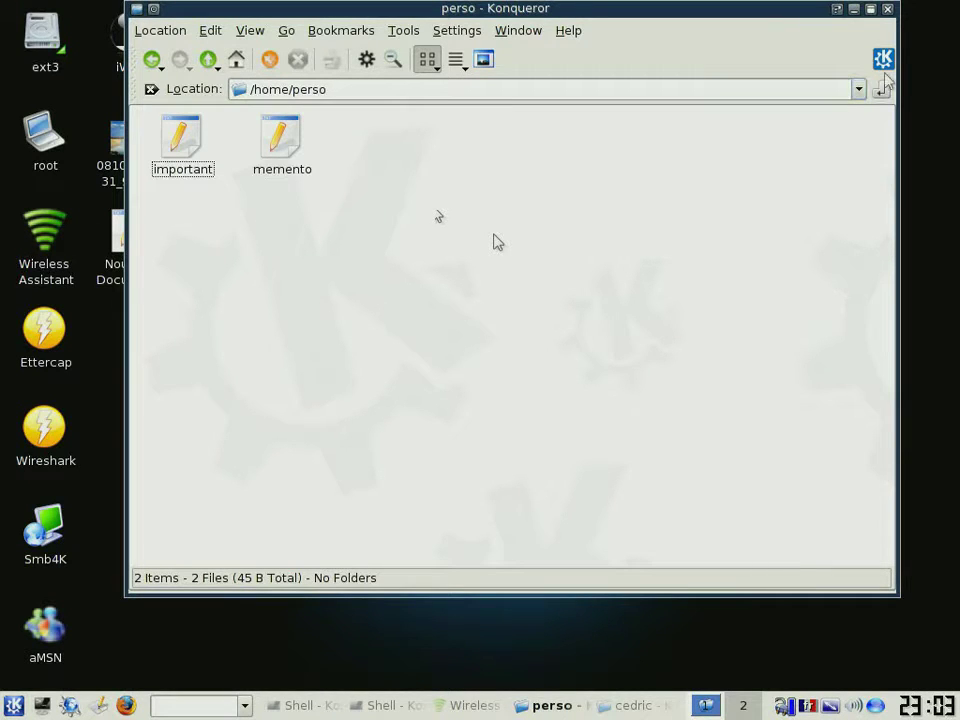
click(854, 10)
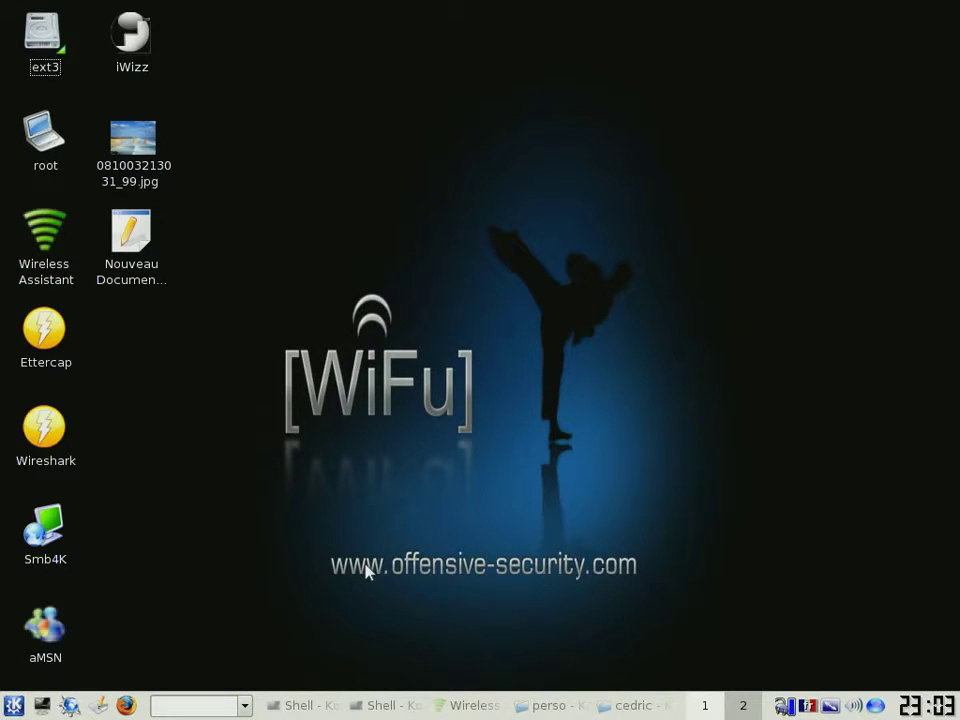
Step: Create the script /usr/bin/backup.sh in KWrite from a new terminal window
click(45, 710)
drag(399, 9, 541, 63)
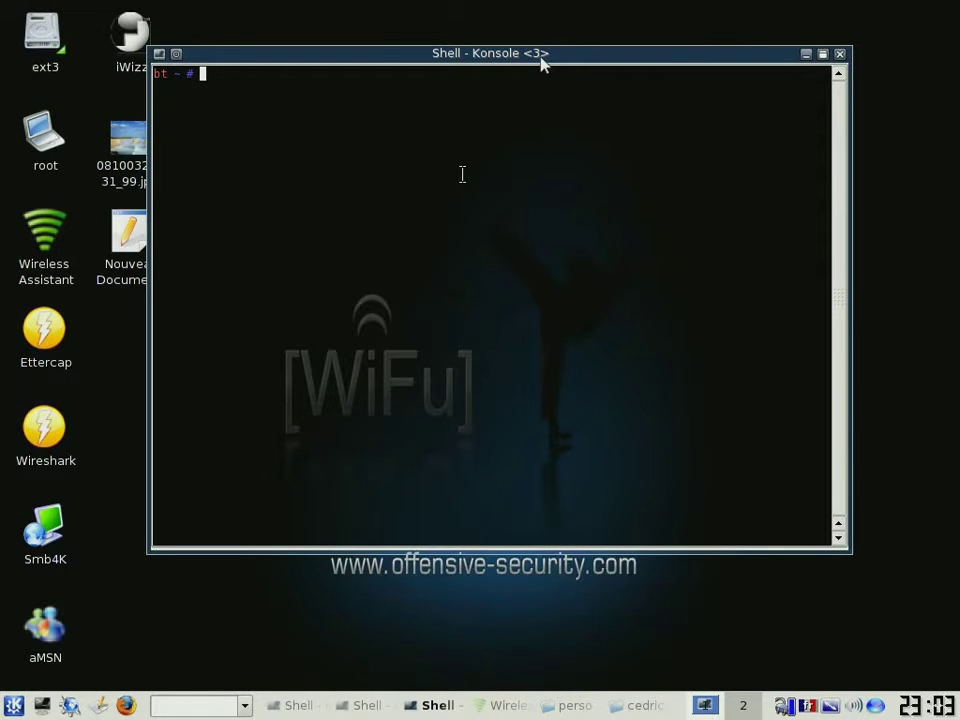
text(kwrite )
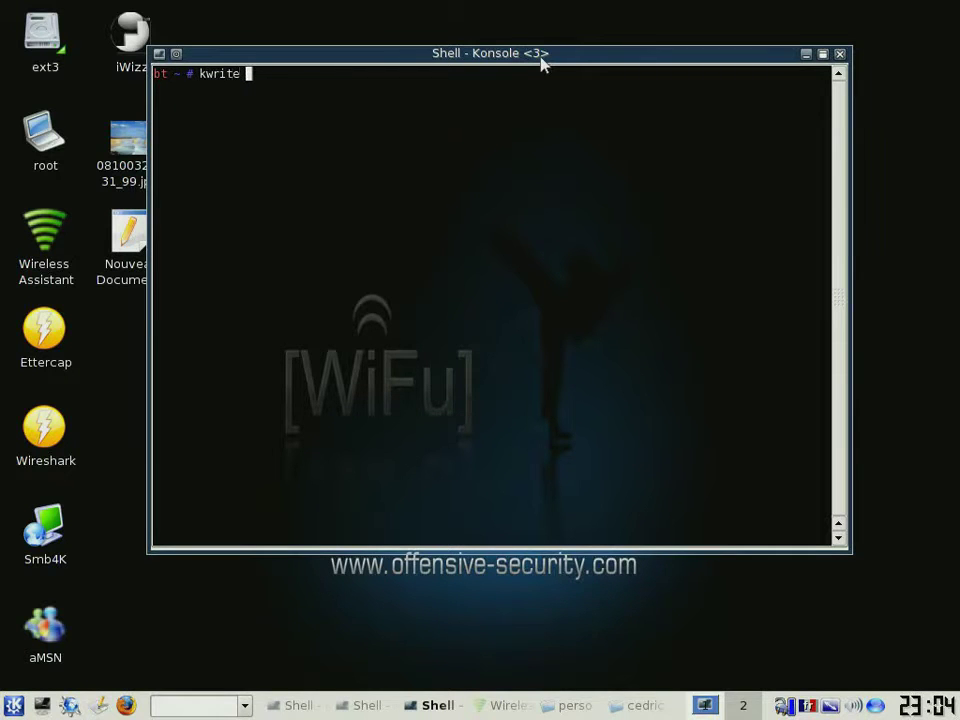
text(/usr/bin/bacup)
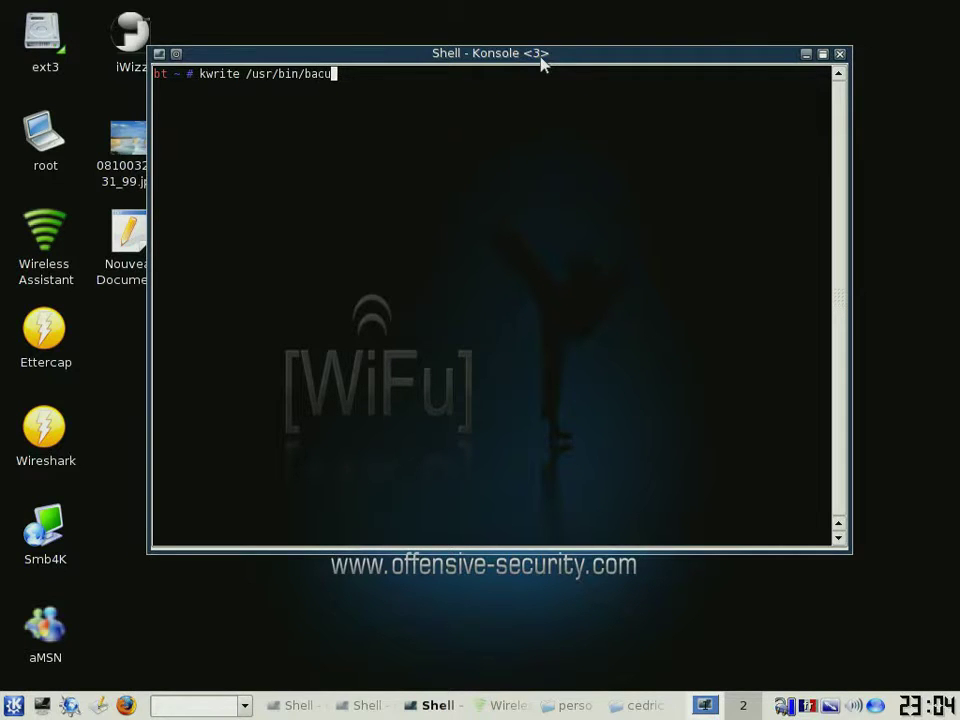
text(.sh)
key(Left)
key(Left)
key(Left)
key(Left)
key(Left)
text(k)
key(End)
key(Return)
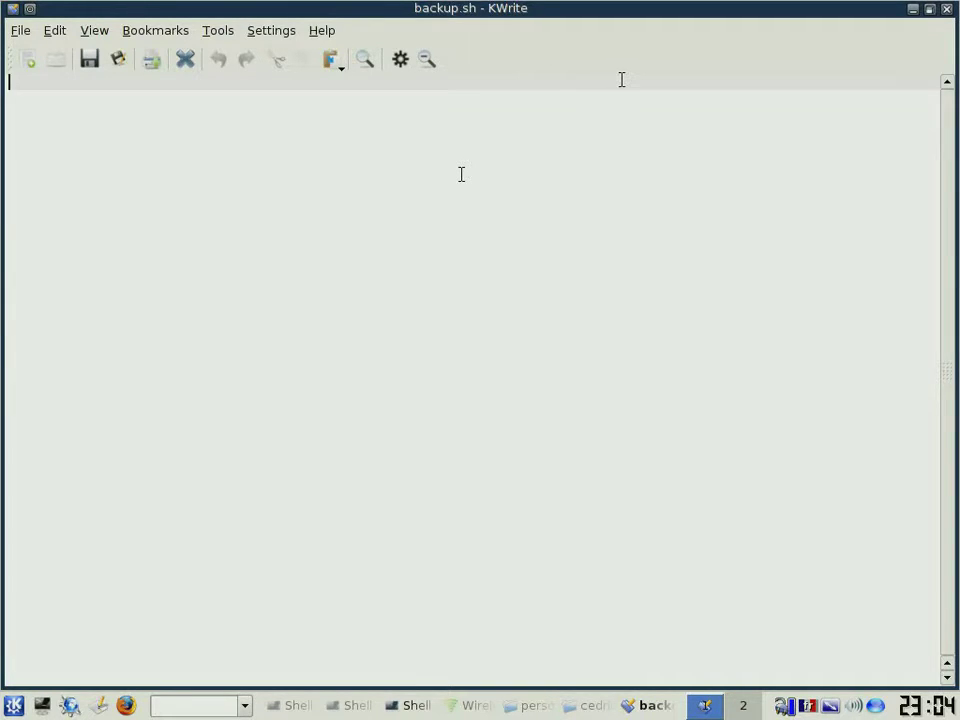
Step: Begin the script with the line #!/bin/bash and start a second line with rsync -a
text(#)
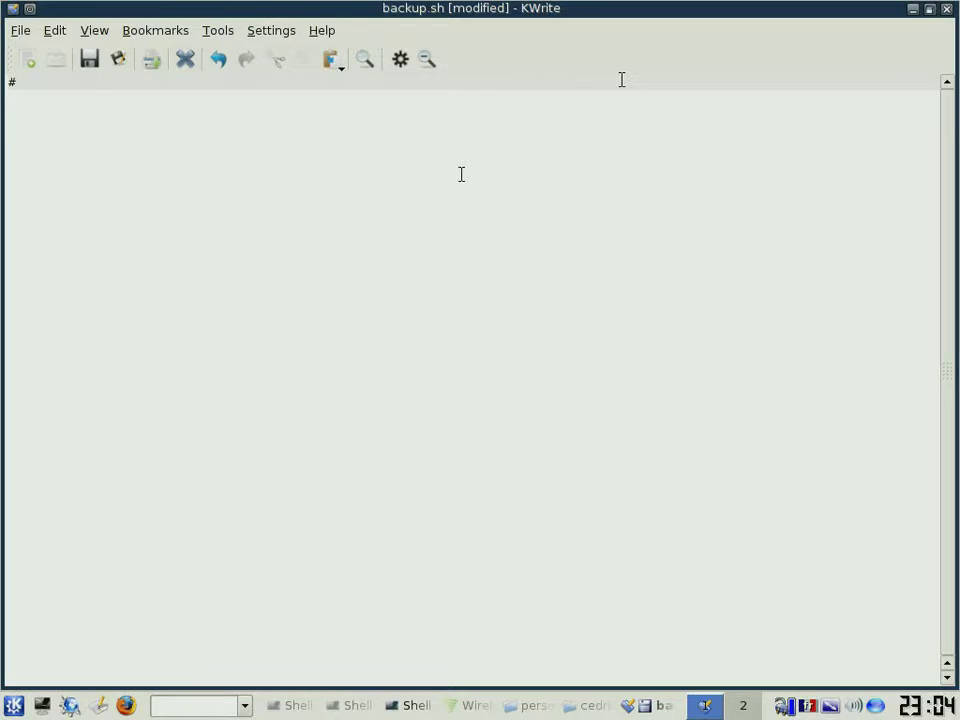
text(!/bin/bash)
key(Return)
text(rsyn)
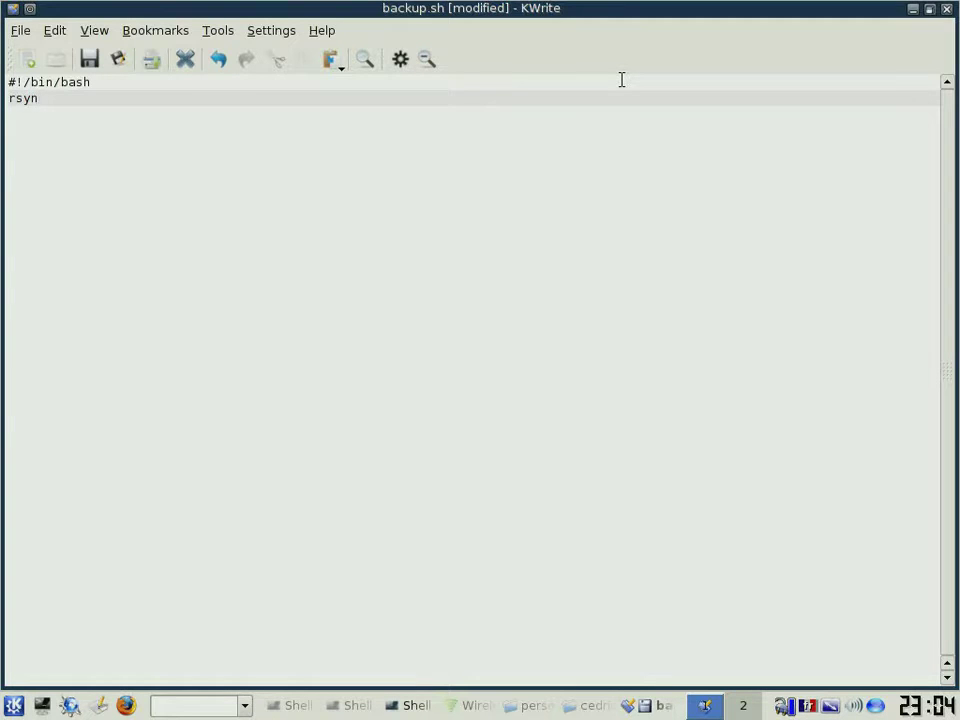
text(c -a)
Step: Copy the path /home/perso from the file manager into the rsync command as its source, followed by a space and a slash
click(540, 706)
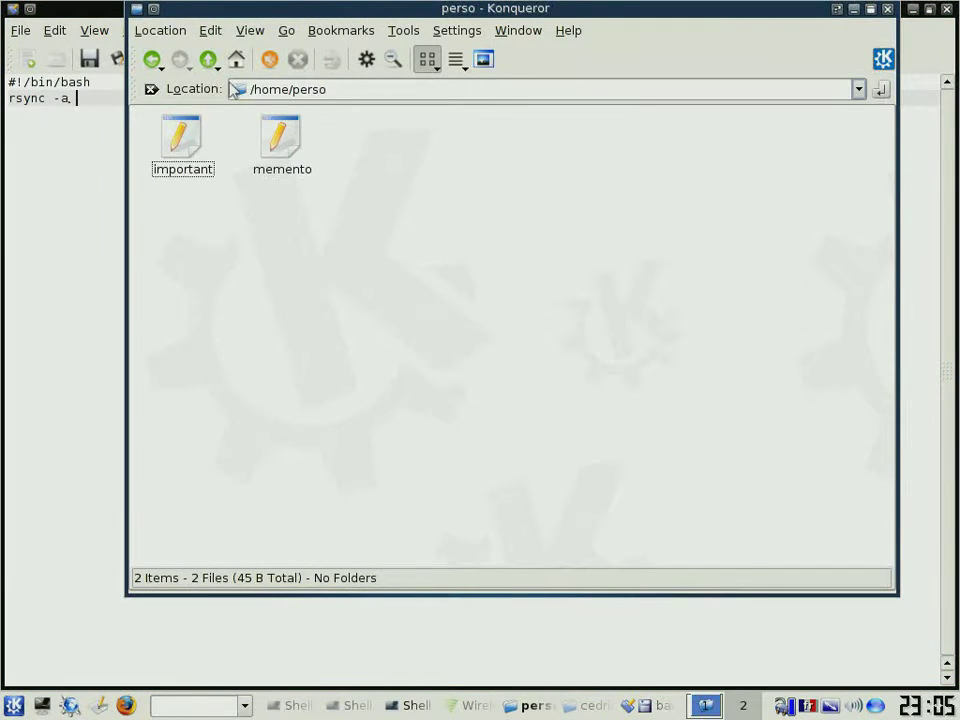
click(151, 60)
click(182, 143)
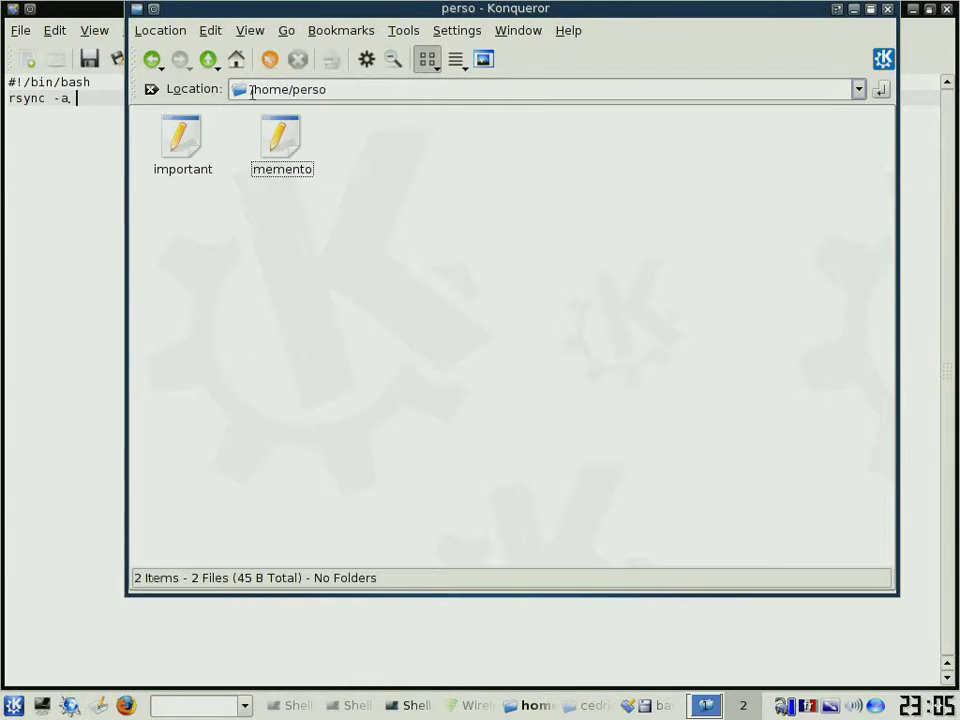
drag(248, 90, 325, 90)
right_click(325, 90)
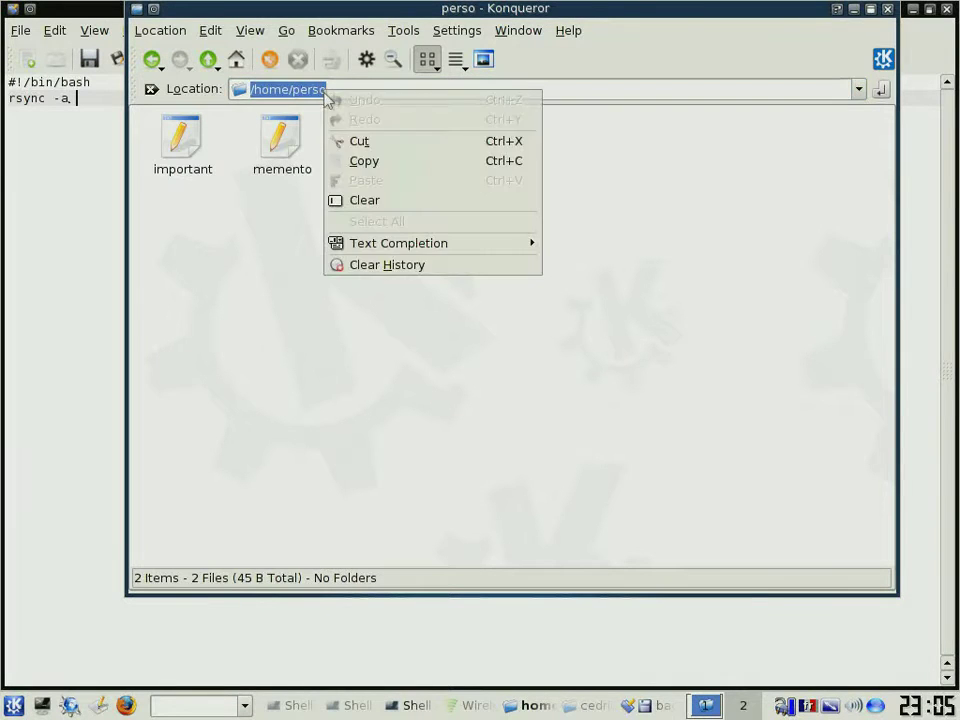
click(368, 161)
click(96, 96)
right_click(98, 97)
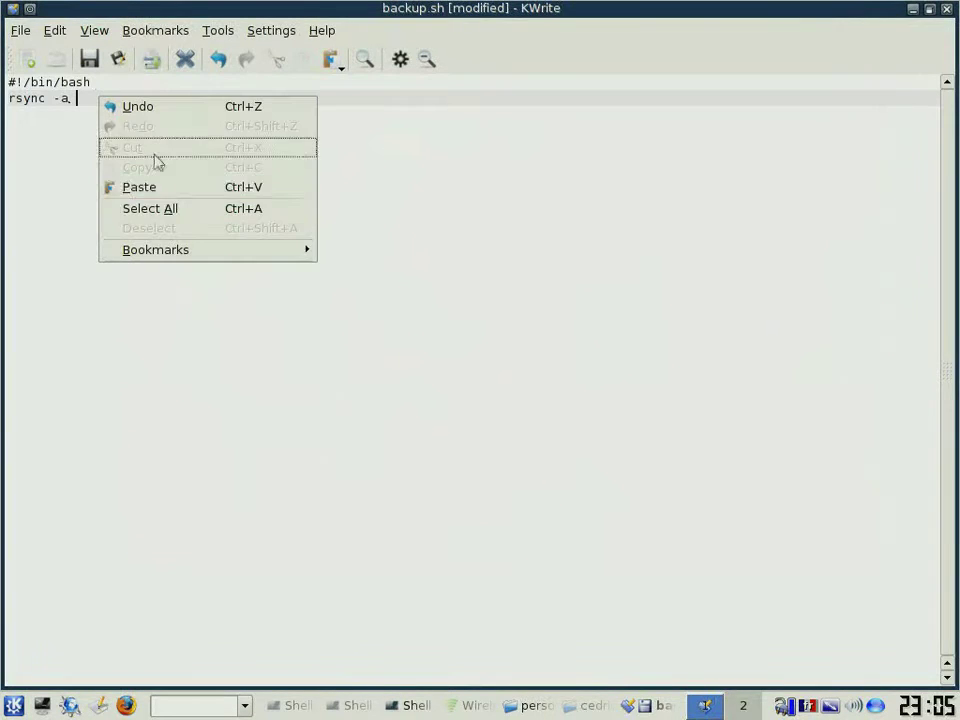
click(174, 189)
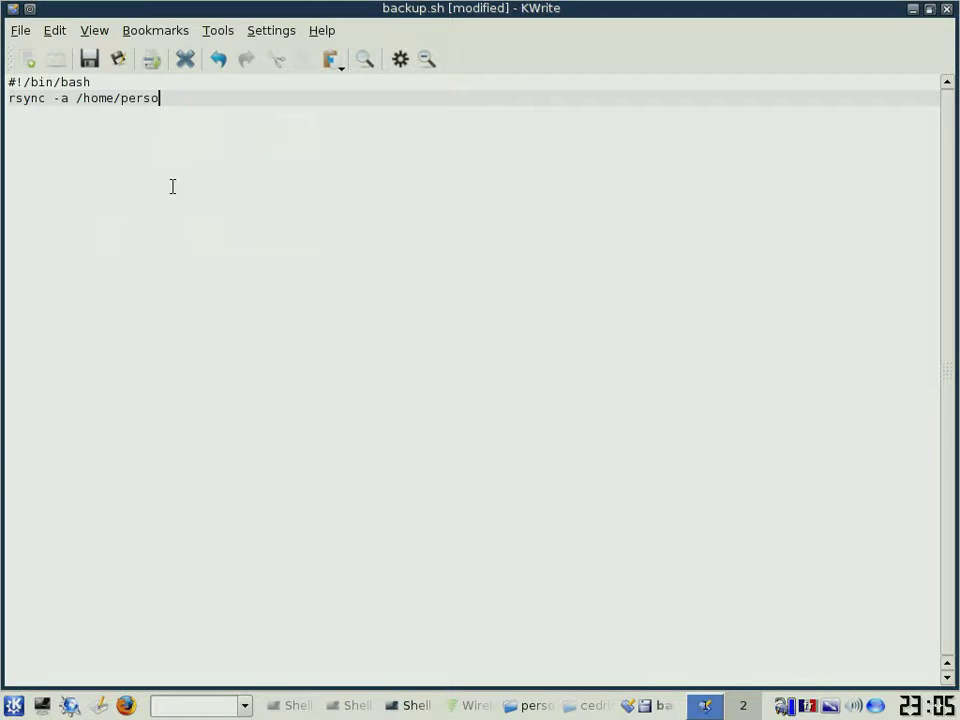
text(/)
Step: Copy the sauvegarde folder's path on ext3, without its leading slash, and paste it after the slash as the rsync destination
click(592, 705)
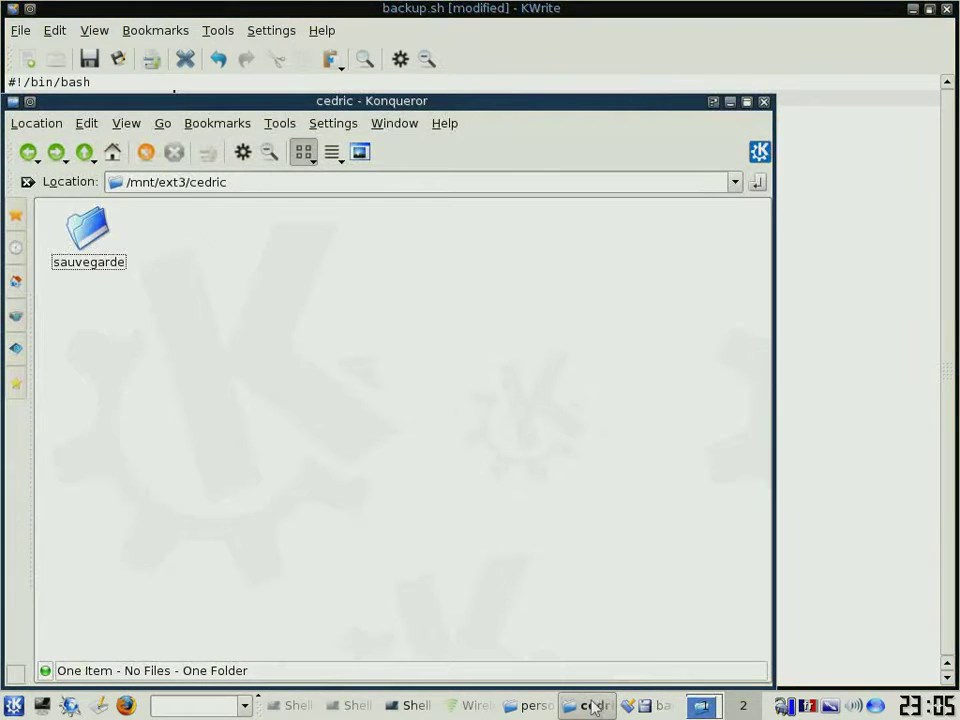
click(92, 234)
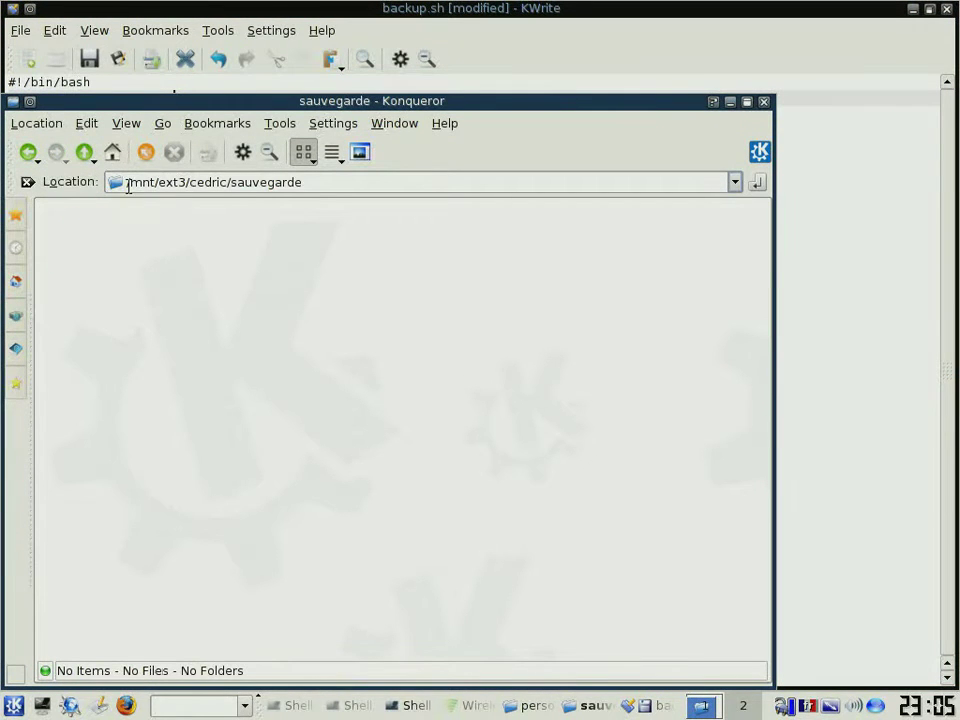
drag(128, 184, 301, 183)
right_click(301, 183)
click(347, 253)
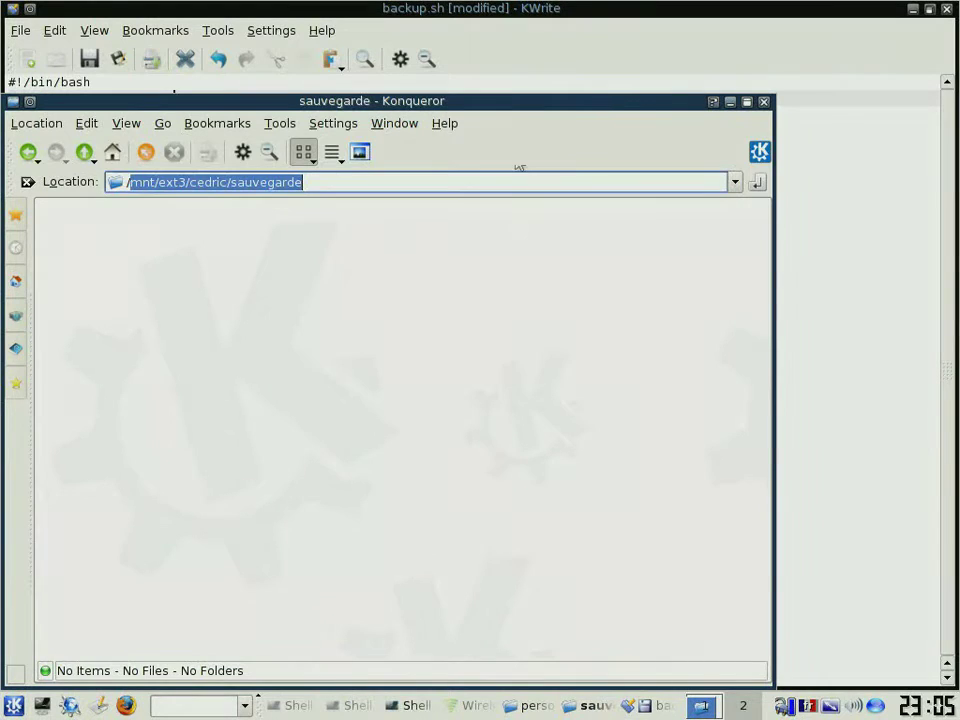
click(731, 102)
right_click(254, 107)
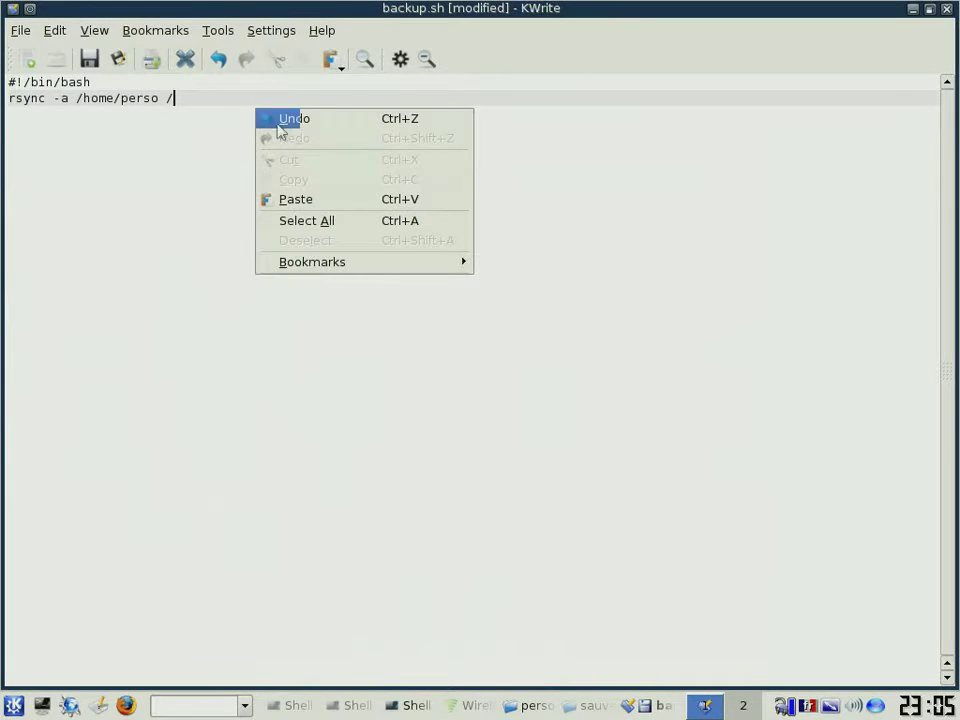
click(300, 199)
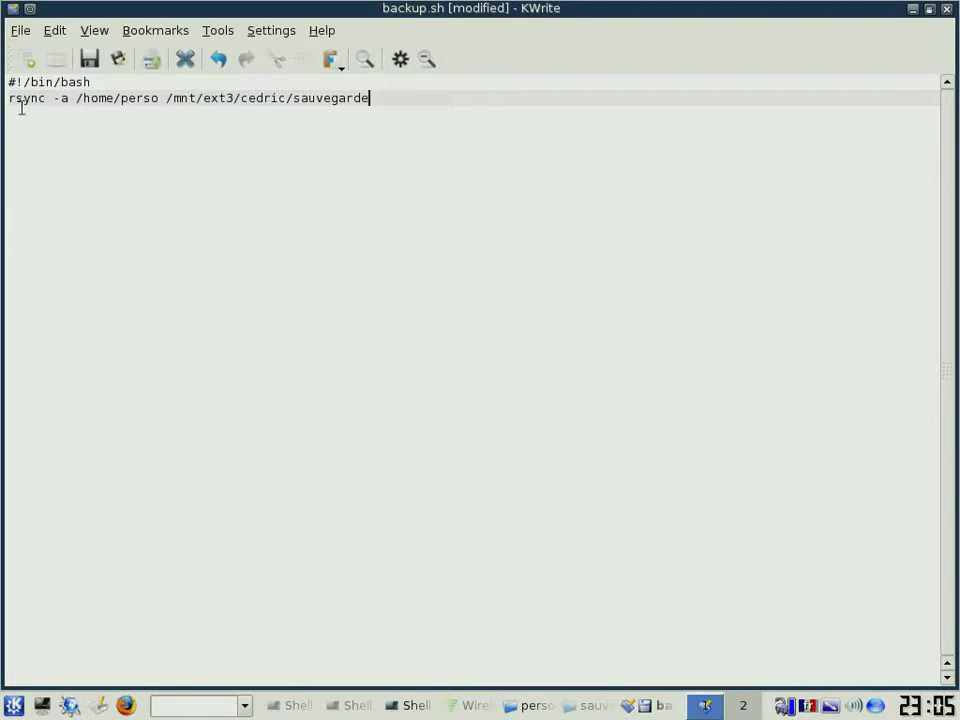
Step: Add an empty line after the rsync command, then close backup.sh with its changes saved
key(Home)
key(End)
key(Return)
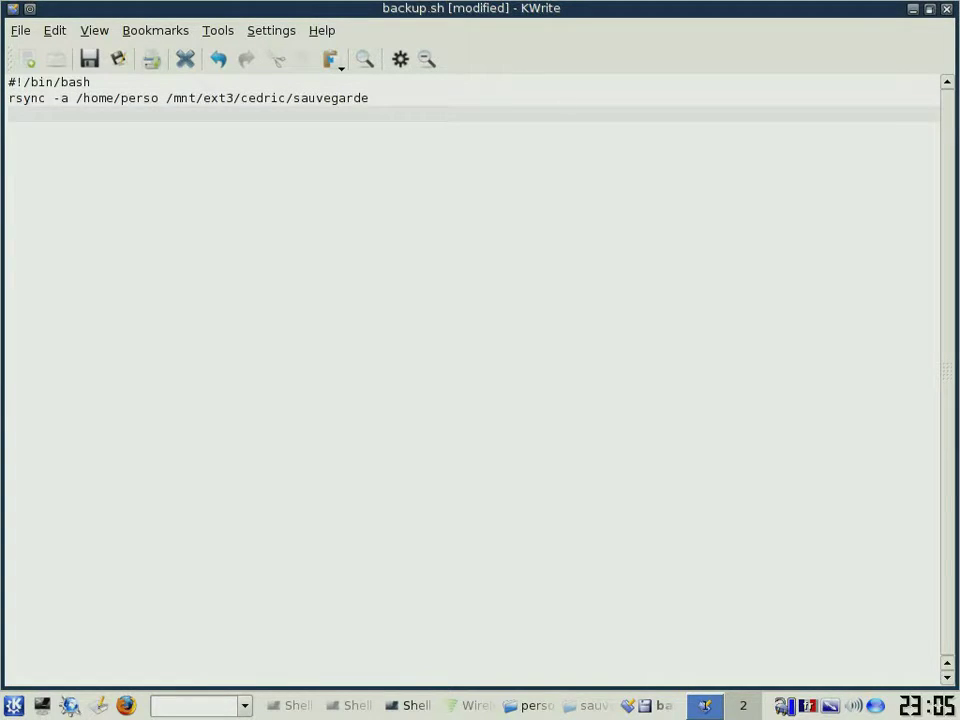
click(946, 9)
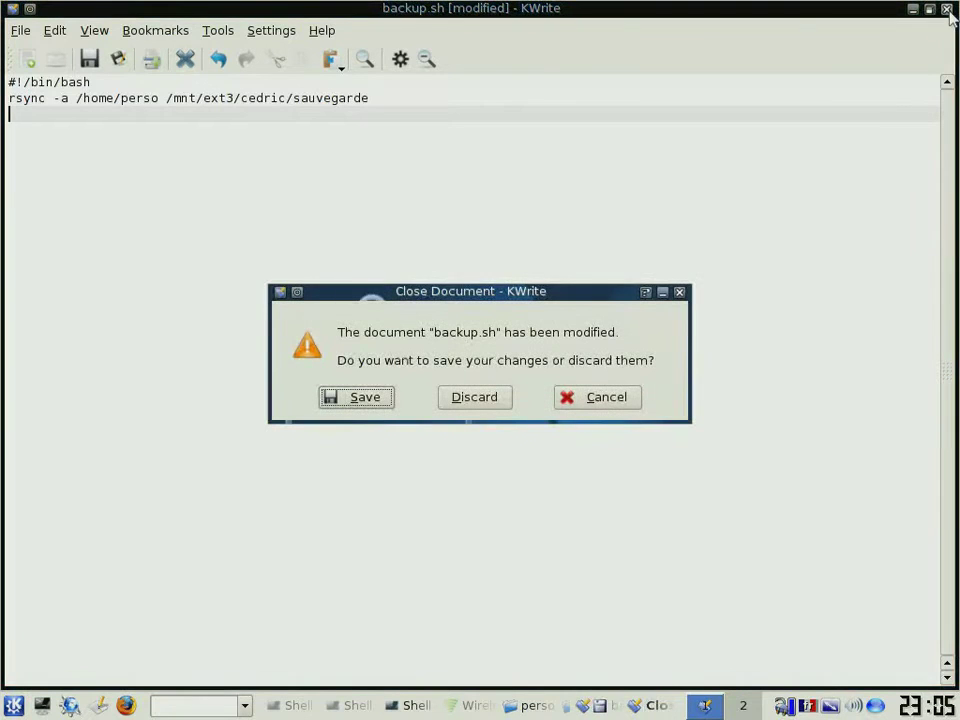
click(355, 398)
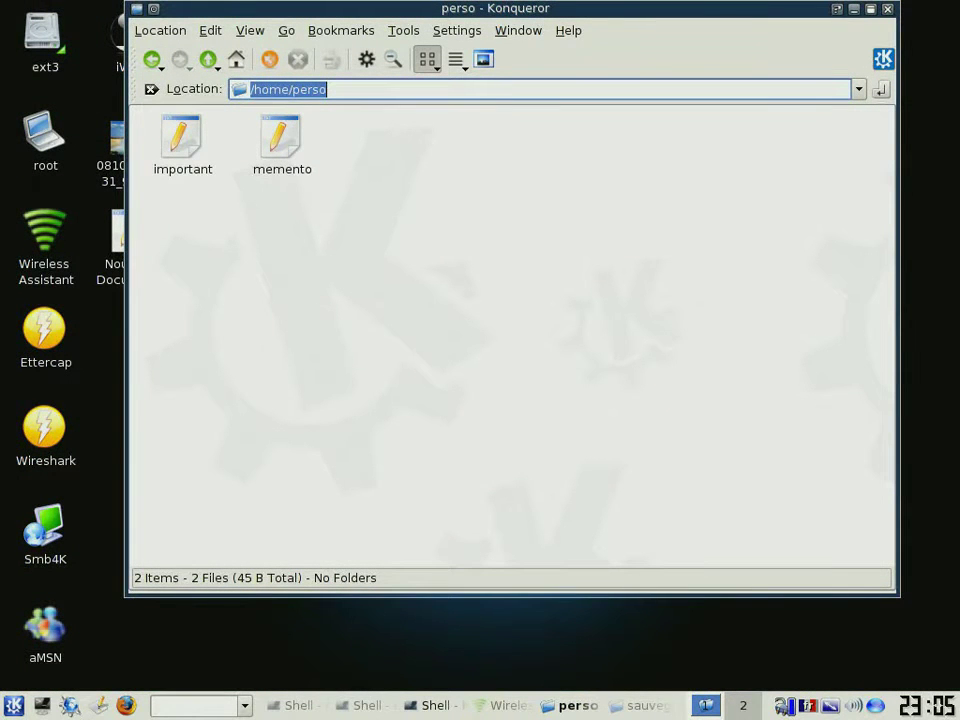
Step: Open /usr/bin in a new file manager window and locate backup.sh
double_click(70, 706)
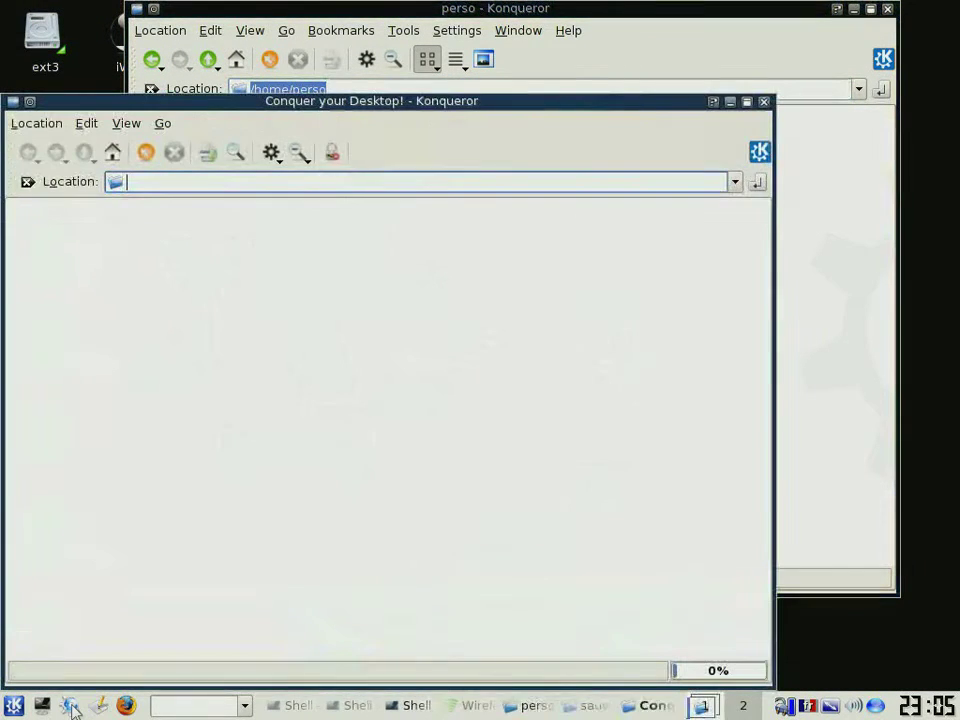
text(/usr)
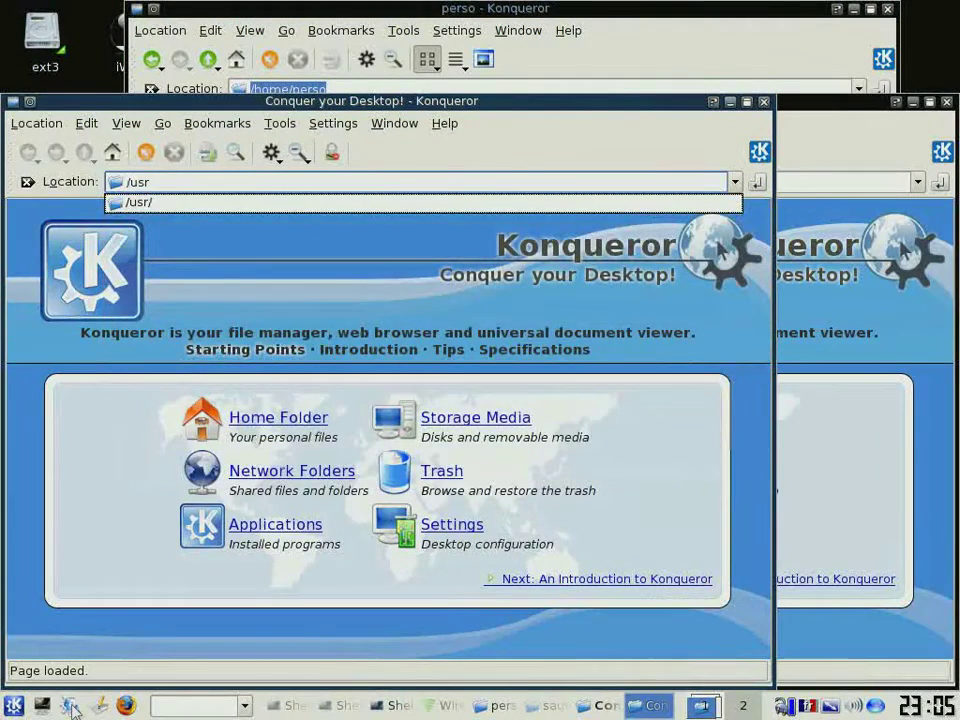
key(Return)
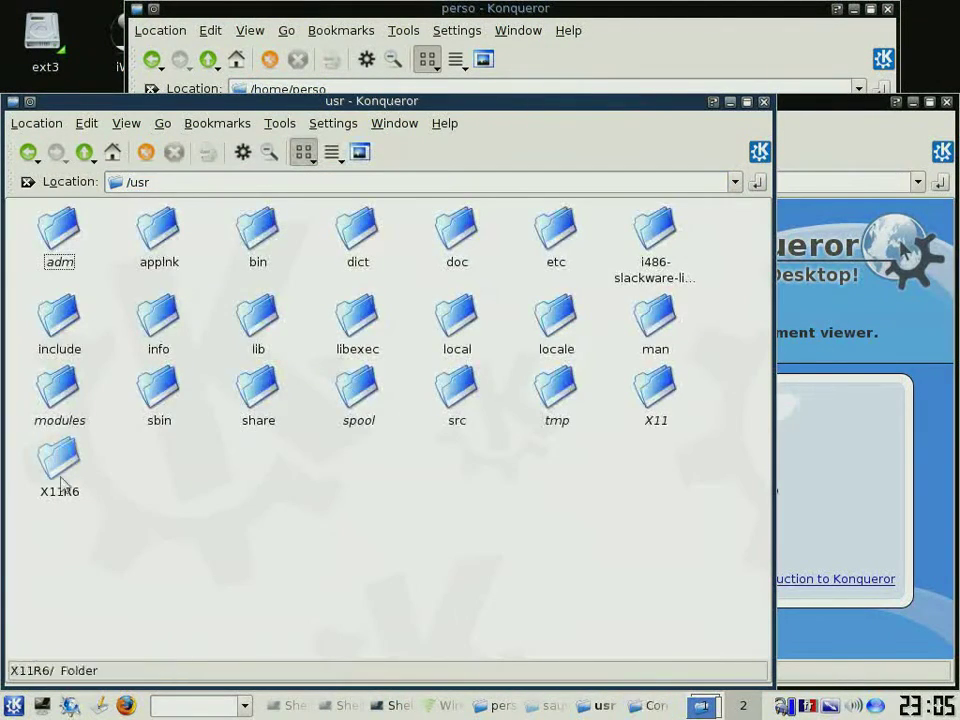
click(257, 240)
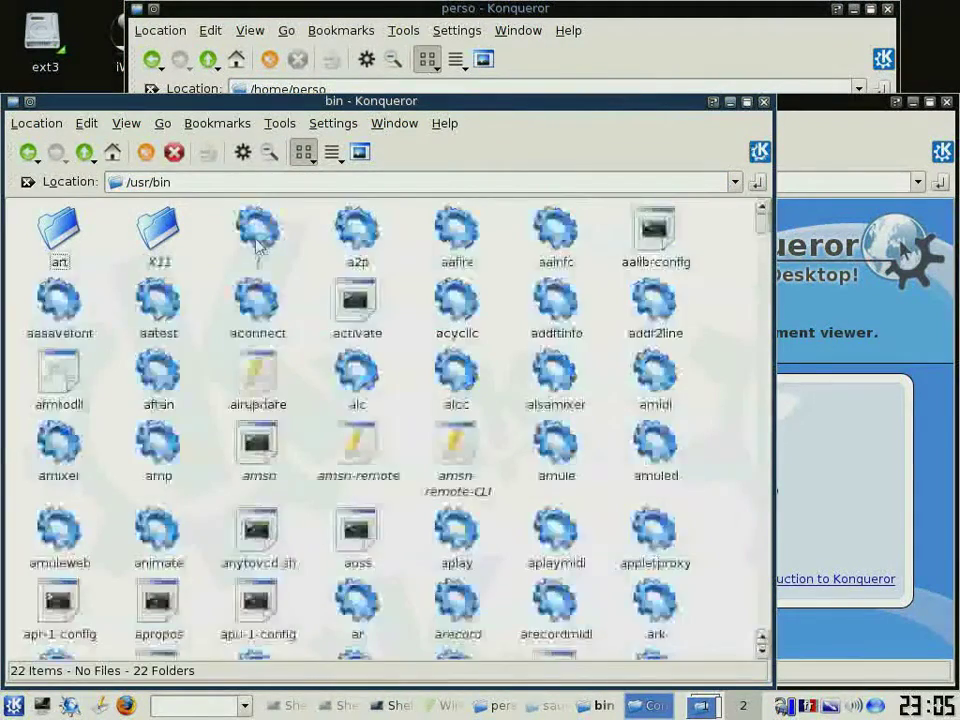
scroll(600, 457, down, 3)
scroll(600, 457, down, 5)
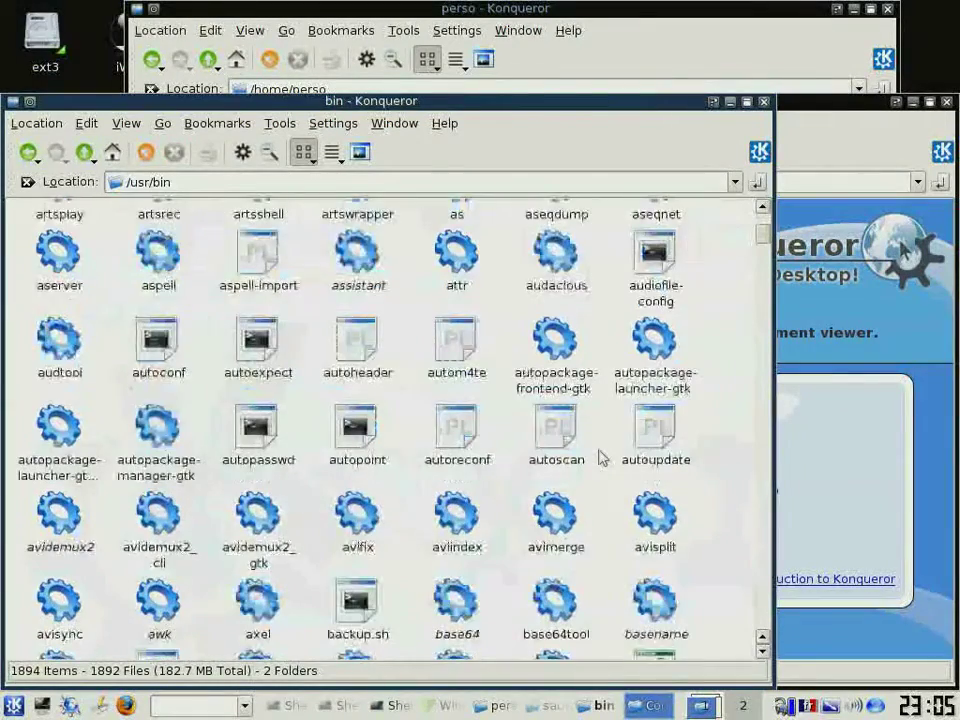
Step: Close the file manager window showing /usr/bin and the second one showing the start page
scroll(604, 456, down, 2)
scroll(604, 456, up, 2)
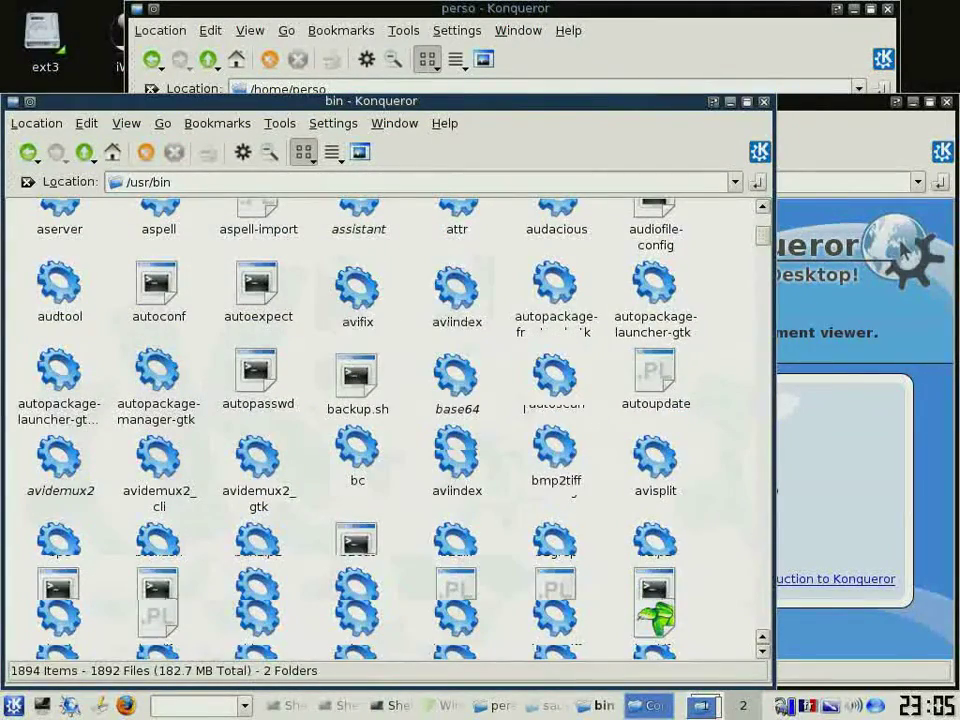
click(763, 101)
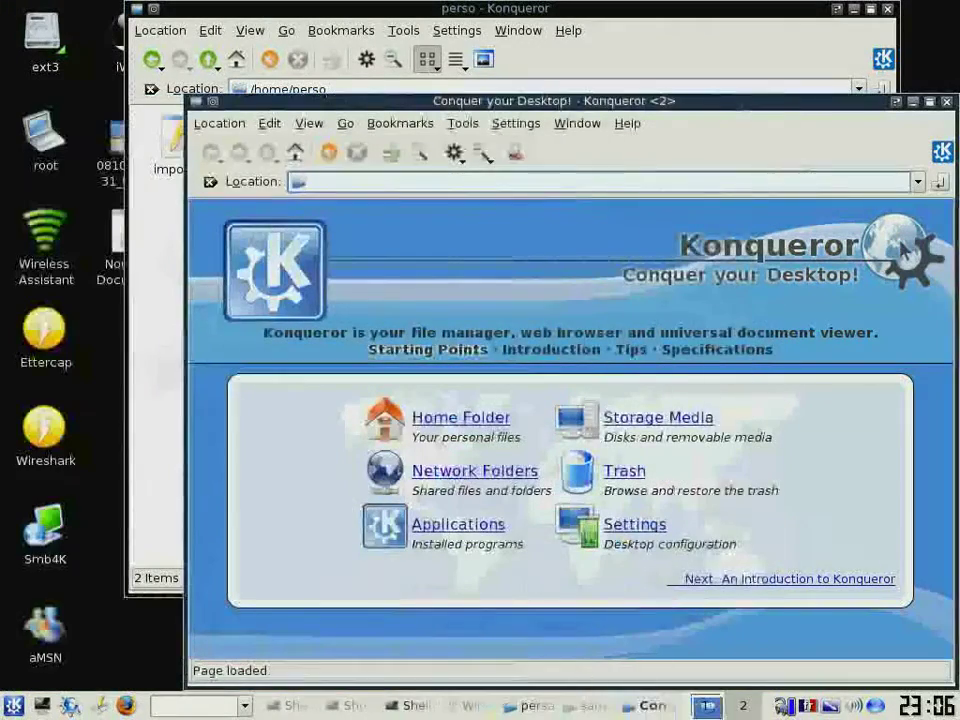
click(945, 101)
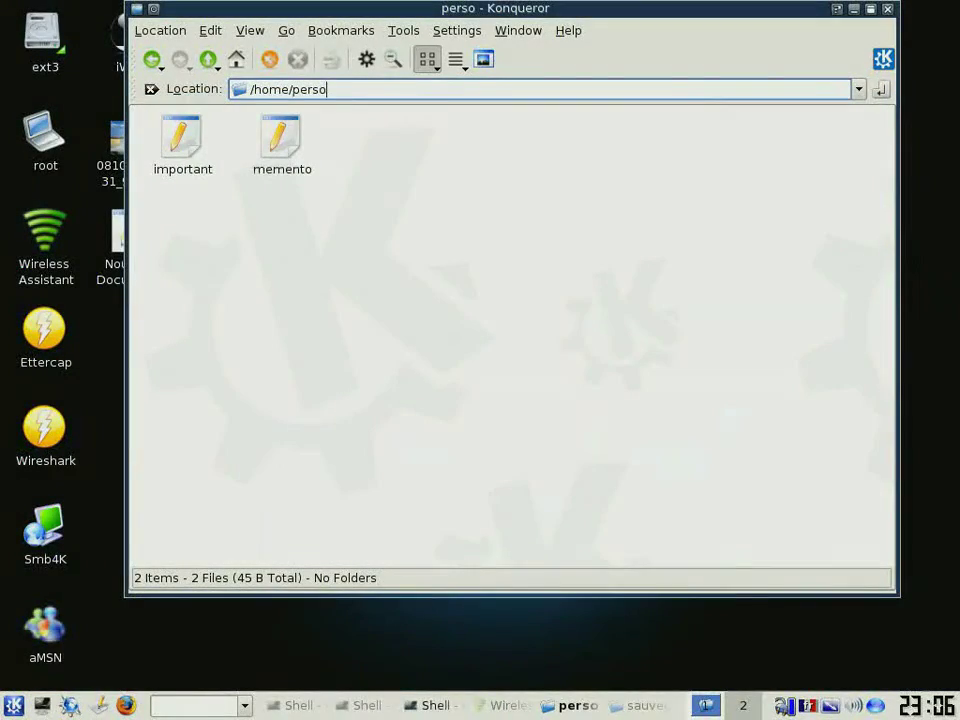
Step: Switch to the terminal used for editing backup.sh and try to run /usr/bin/backup.sh
click(418, 708)
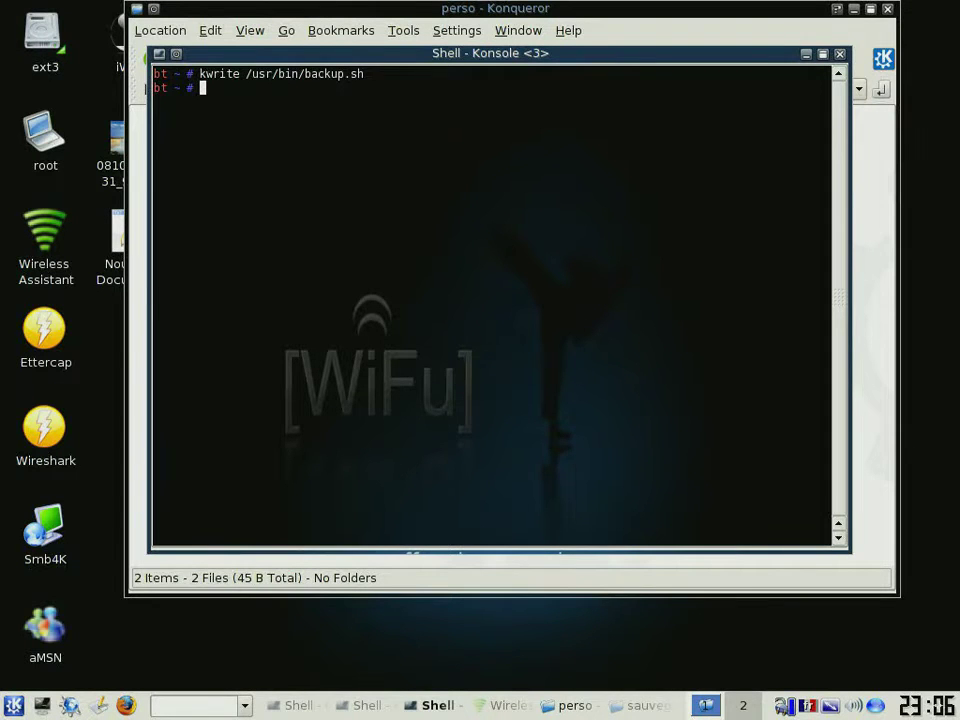
text(/usr/bin/back)
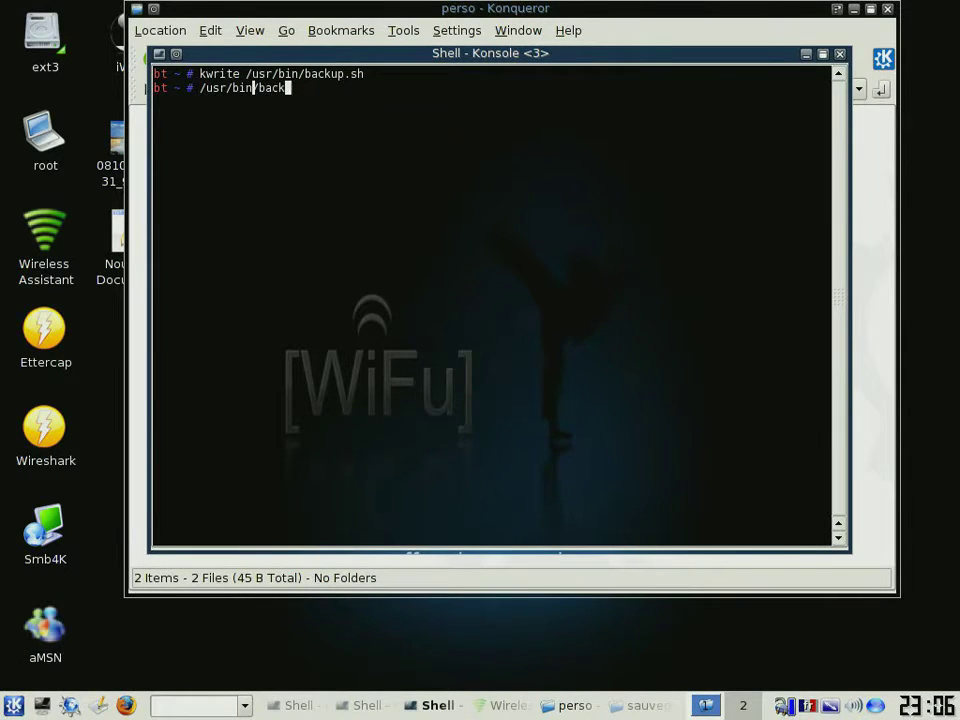
text(up.sh)
key(Return)
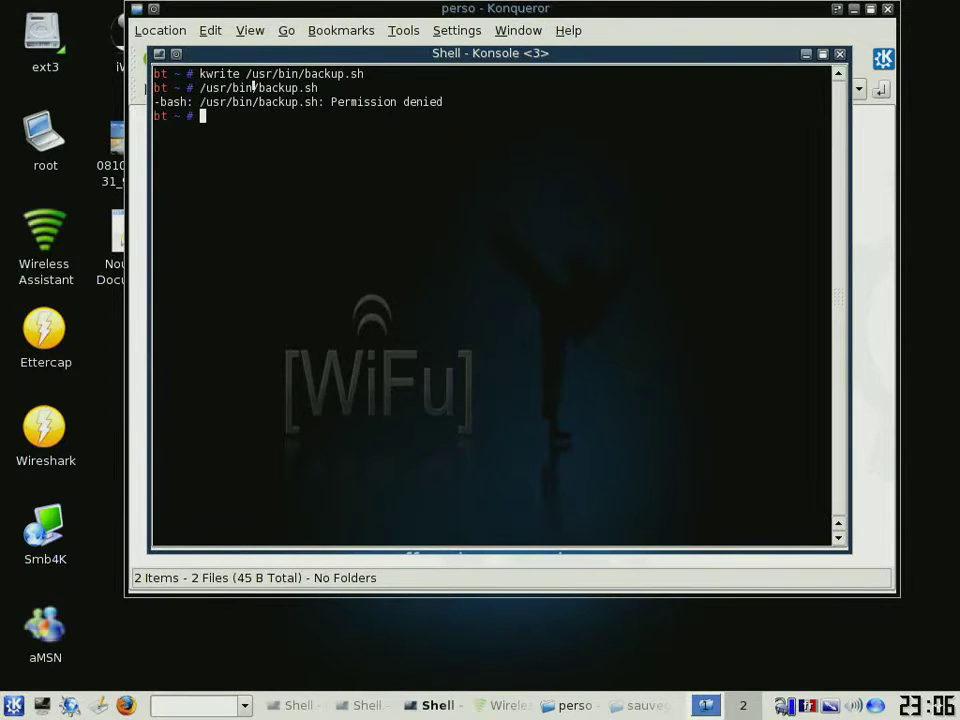
Step: Give everyone full permissions on the script by running chmod 777 /usr/bin/backup.sh
text(chmod 777 :usr/bin/)
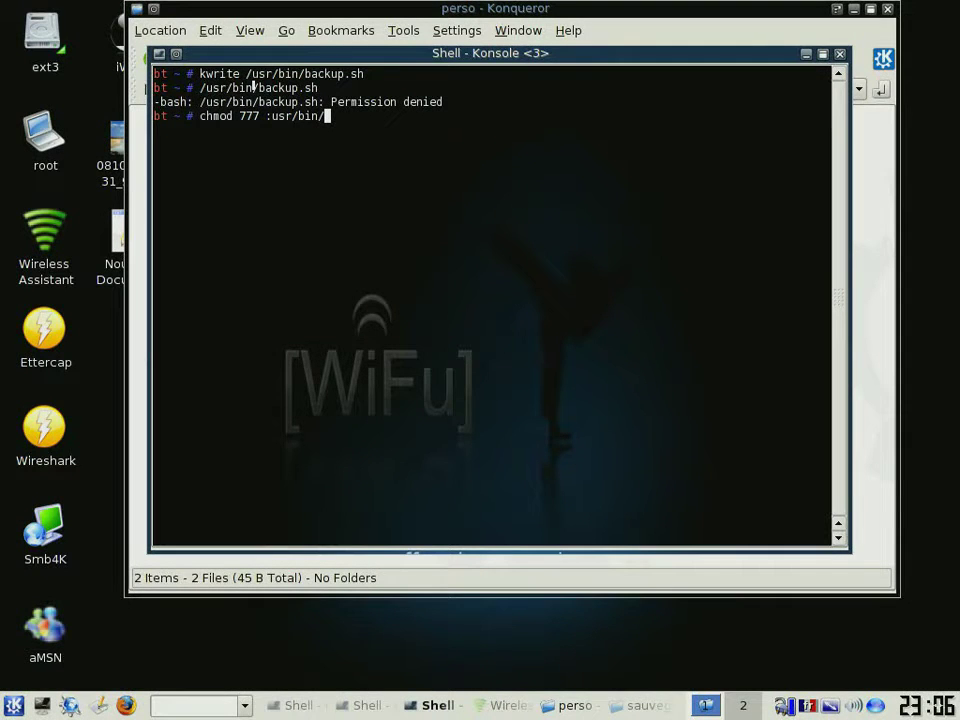
key(Left)
key(Left)
key(Left)
key(Left)
key(Left)
key(Left)
key(Left)
key(Left)
key(Left)
key(Delete)
text(/)
key(Right)
key(End)
text(backup.)
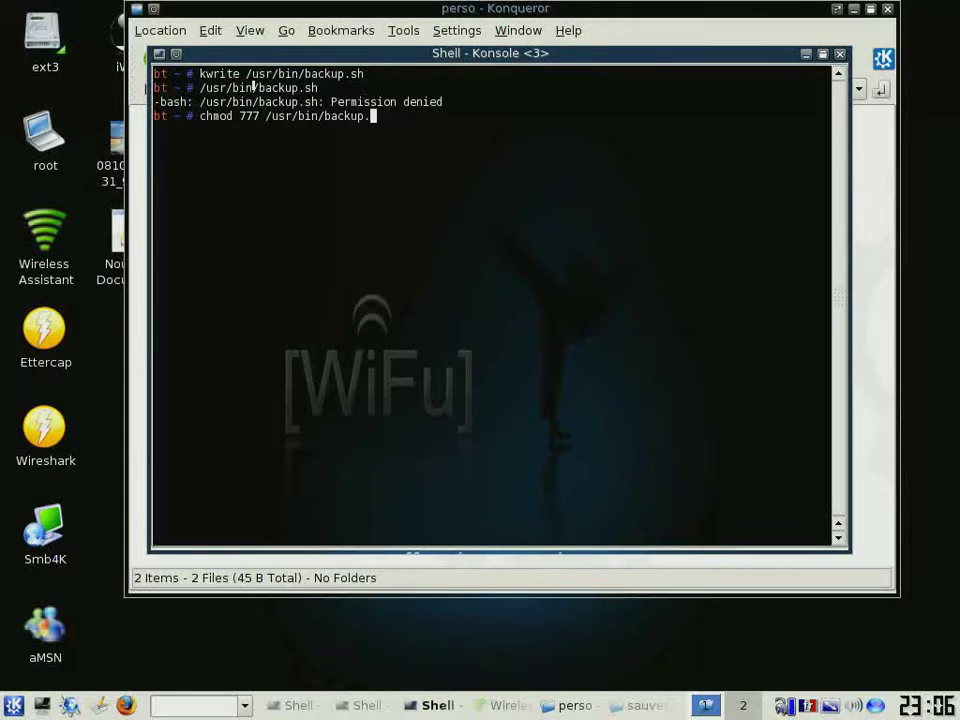
text(sh)
key(Return)
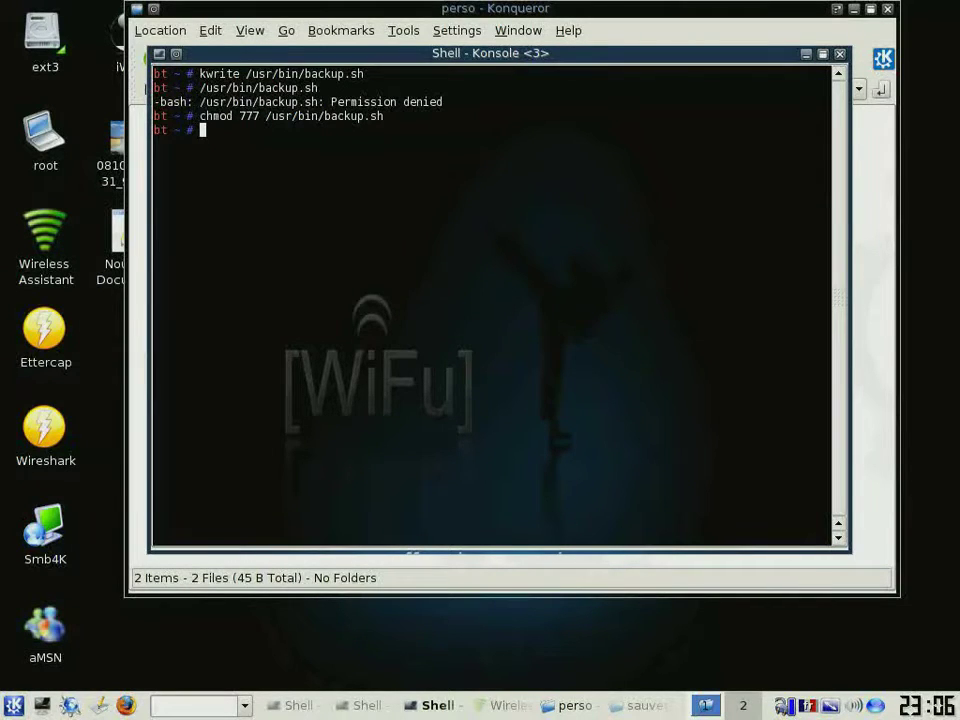
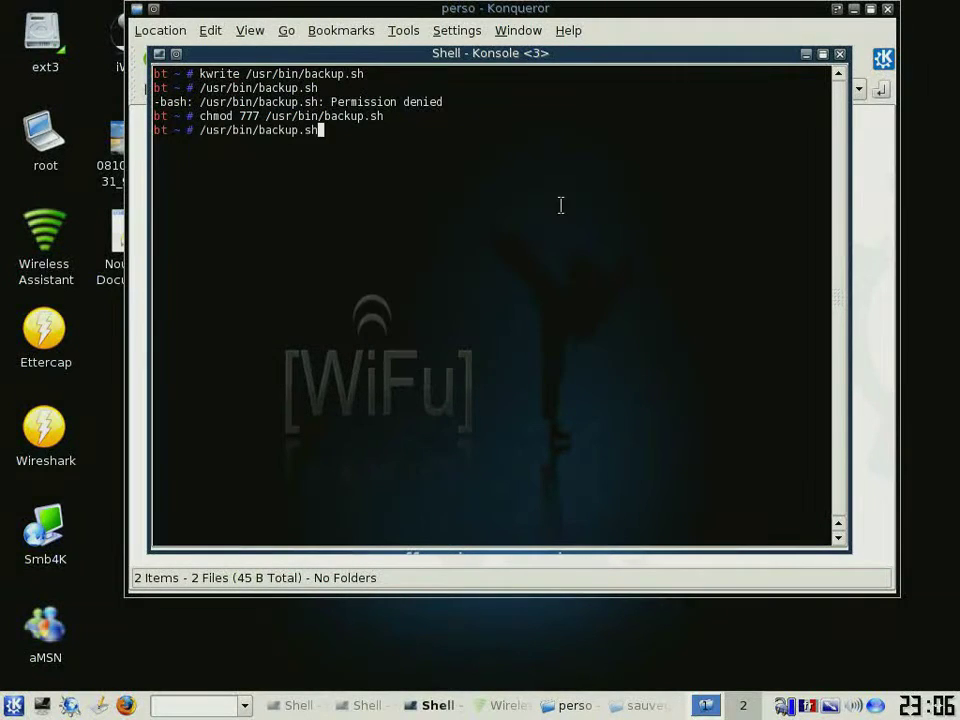
Step: Run /usr/bin/backup.sh again, then minimize the terminal and close the file manager windows still open
key(Return)
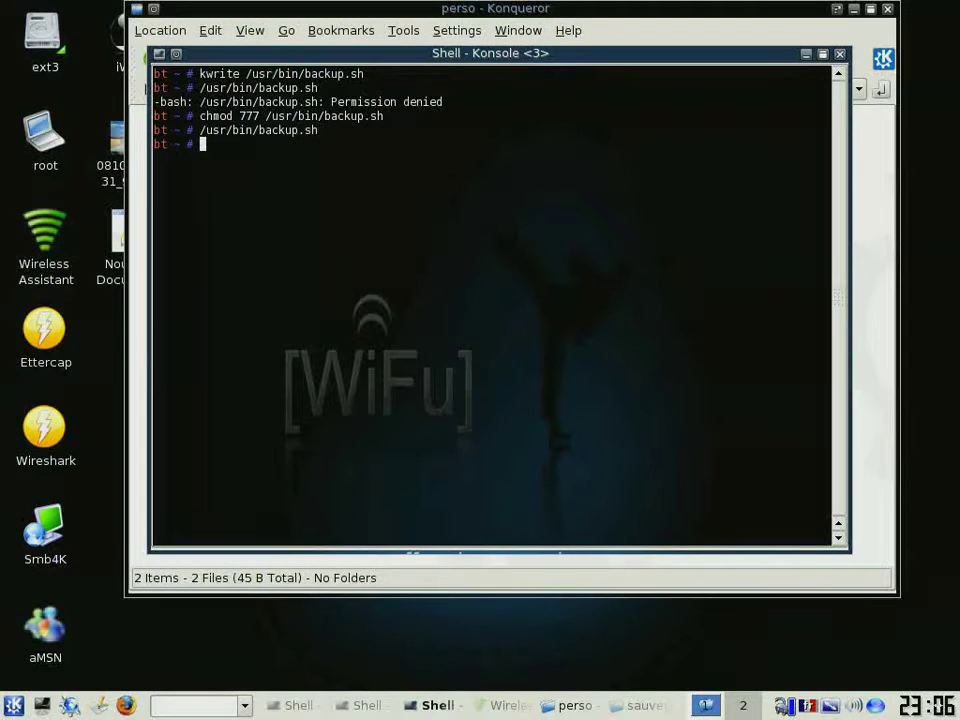
click(807, 55)
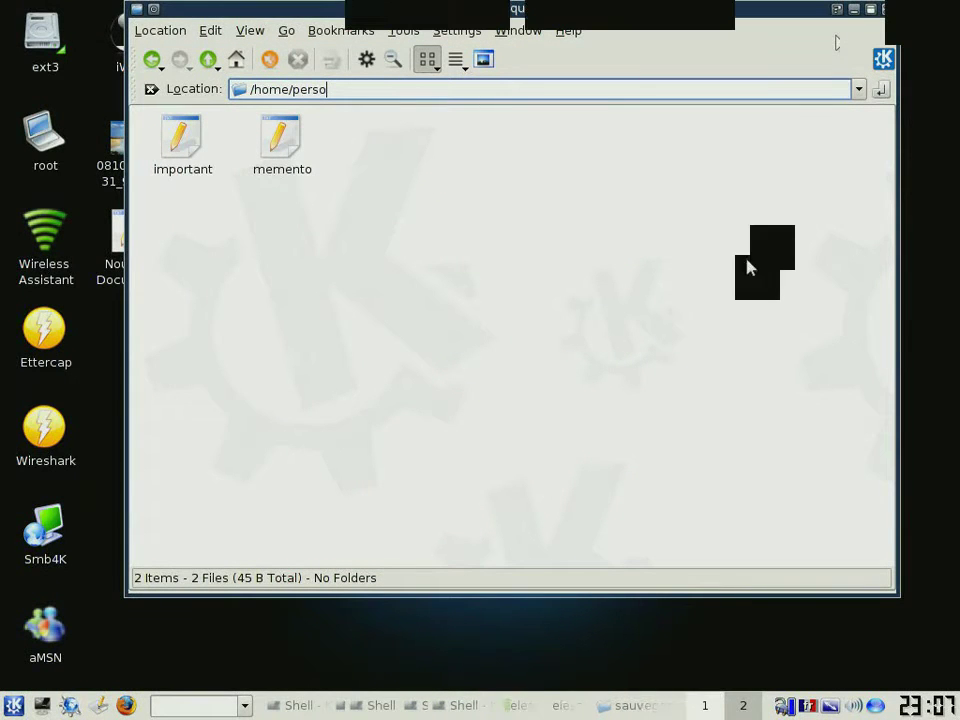
right_click(620, 705)
click(626, 682)
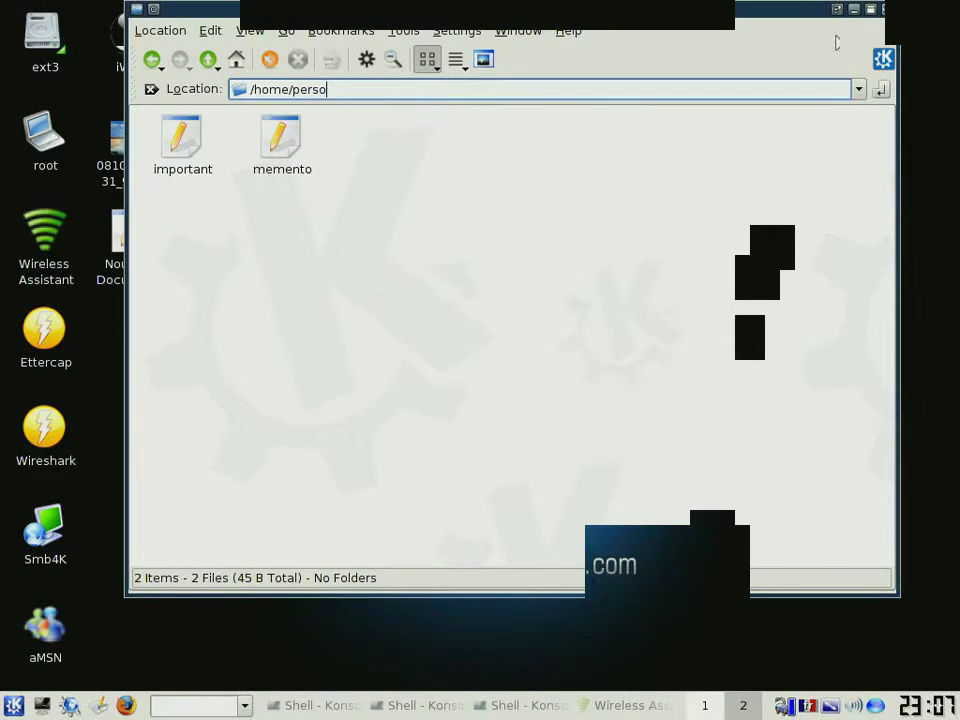
Step: Browse the ext3 drive to the perso folder inside sauvegarde and check which files were copied
click(45, 40)
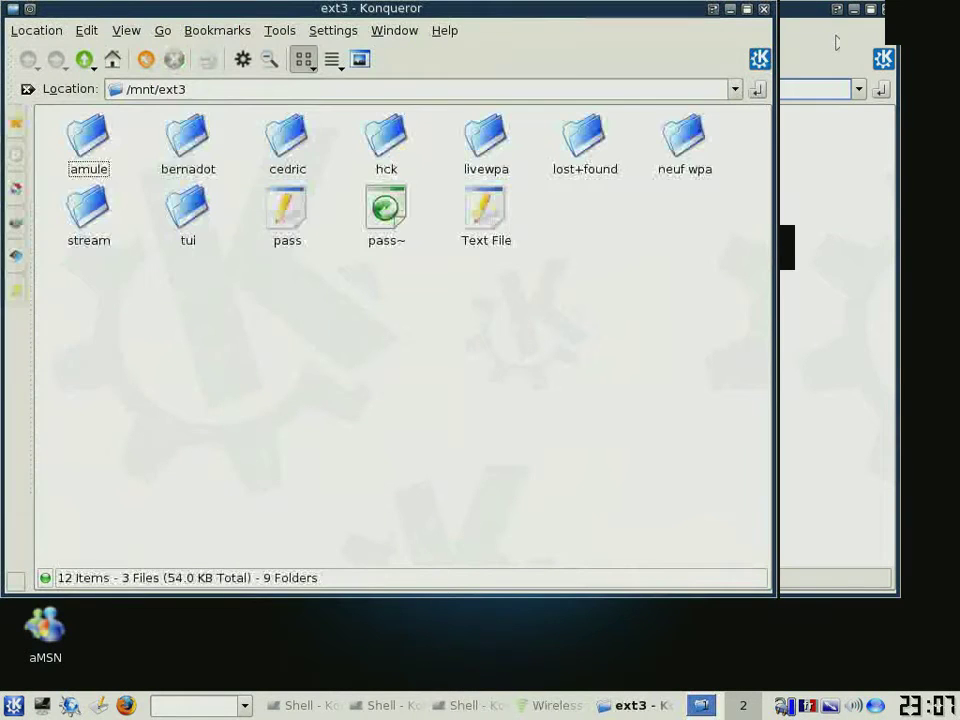
click(285, 160)
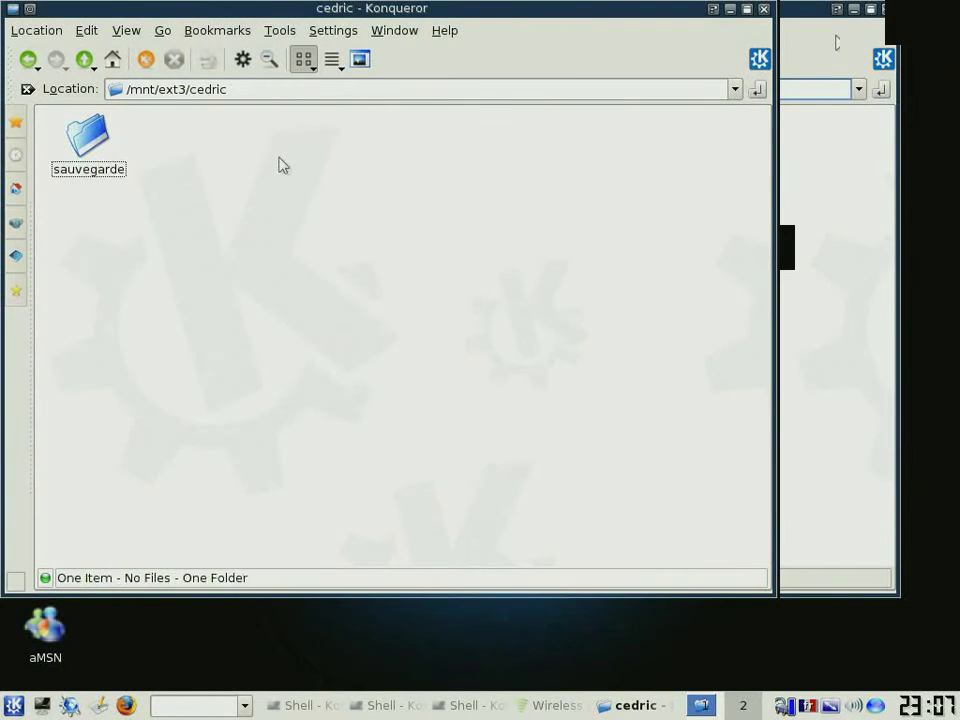
click(80, 170)
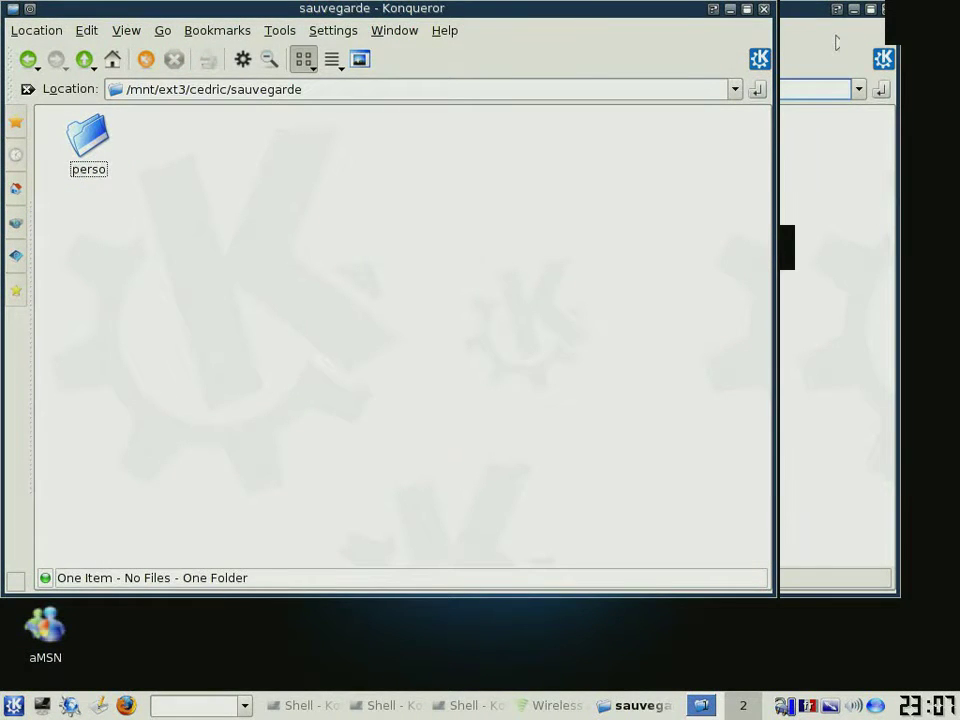
click(82, 148)
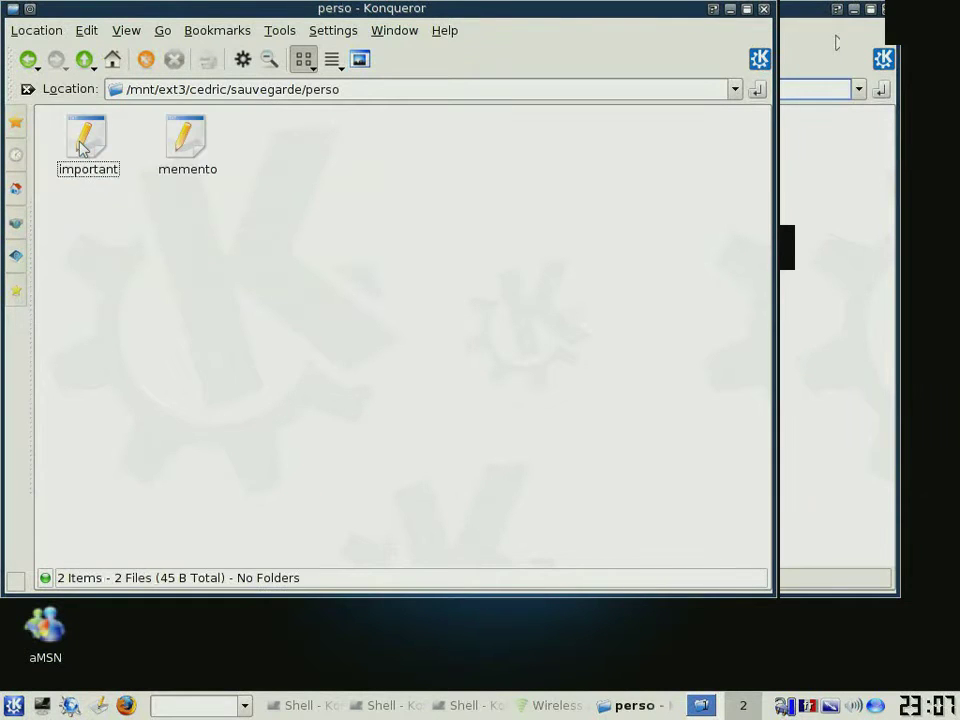
mouse_move(190, 165)
Step: Delete the perso folder from sauvegarde and close the file manager window
click(28, 60)
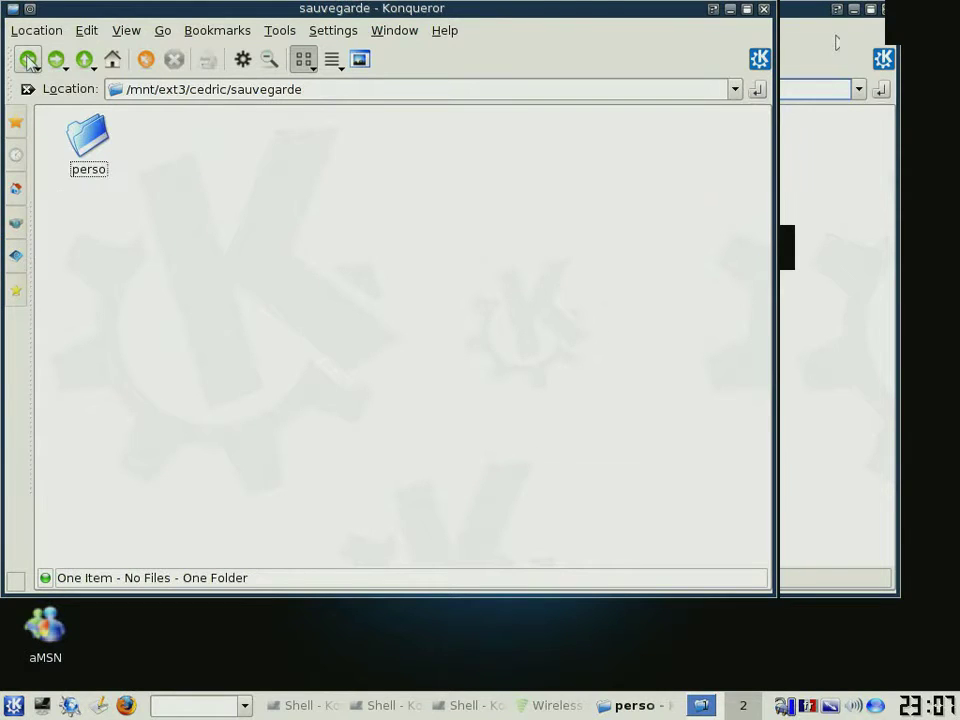
right_click(88, 143)
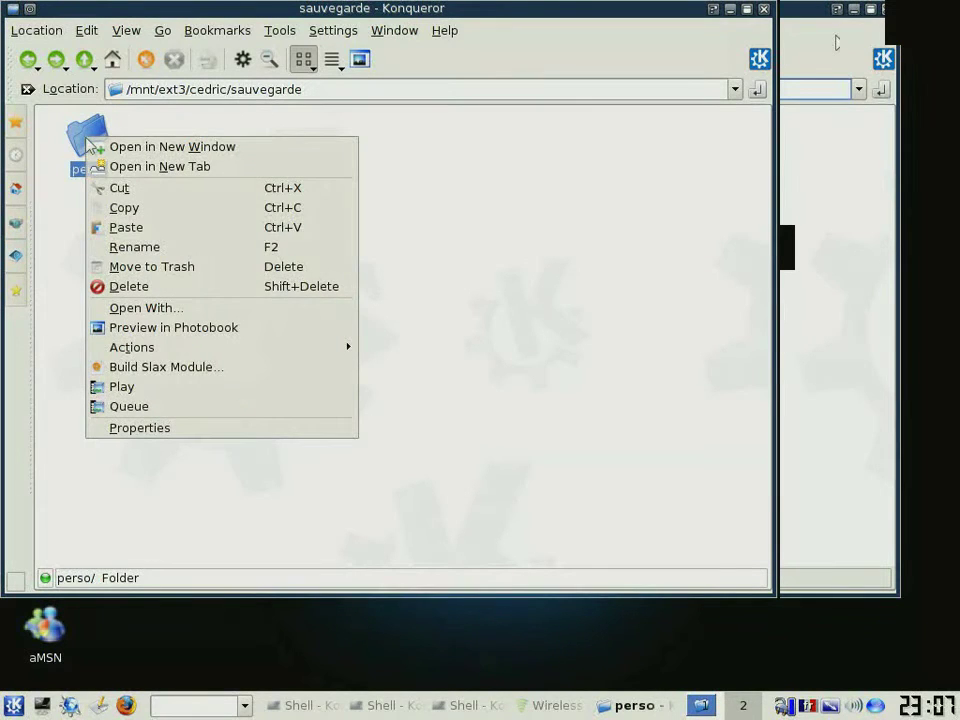
click(128, 286)
click(336, 389)
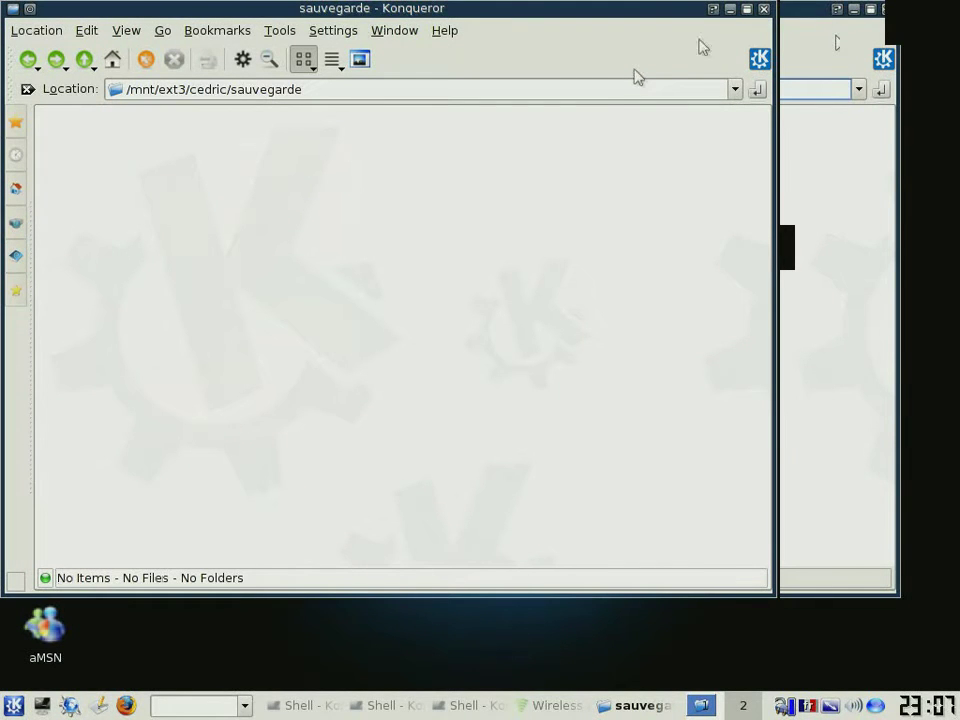
click(764, 9)
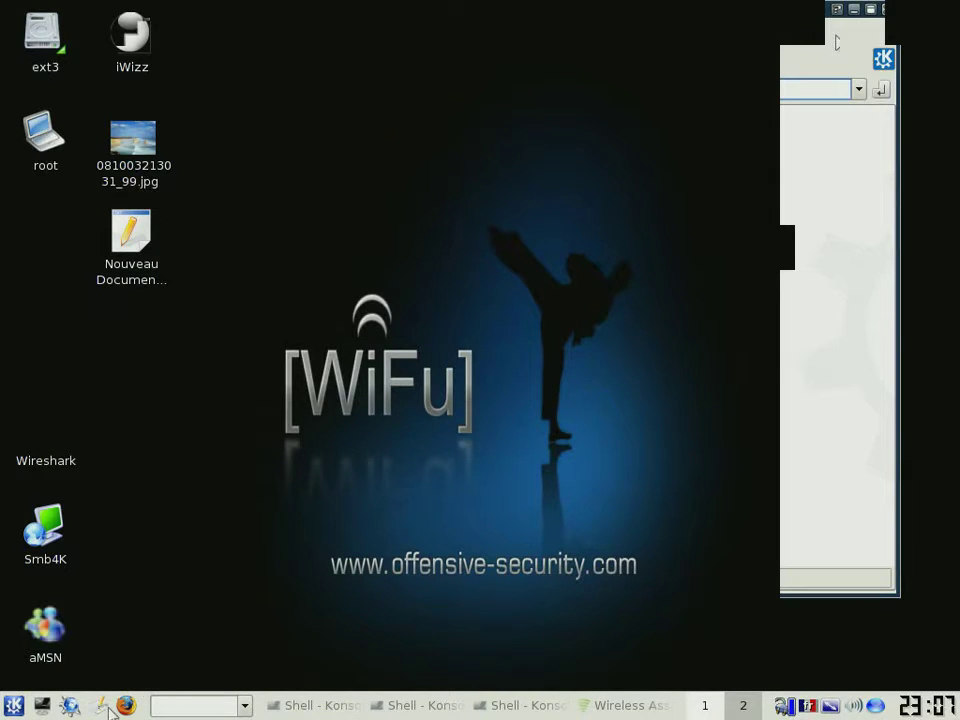
Step: Return to the terminal, clear it and open root's crontab for editing with crontab -e root
click(509, 706)
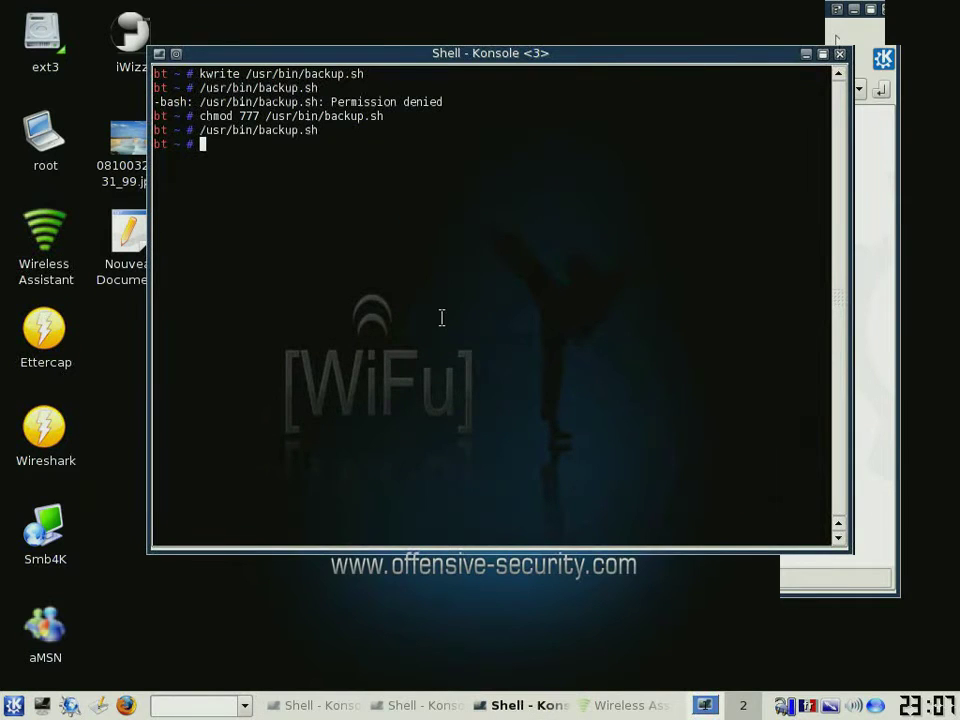
text(clear)
key(Return)
text(c)
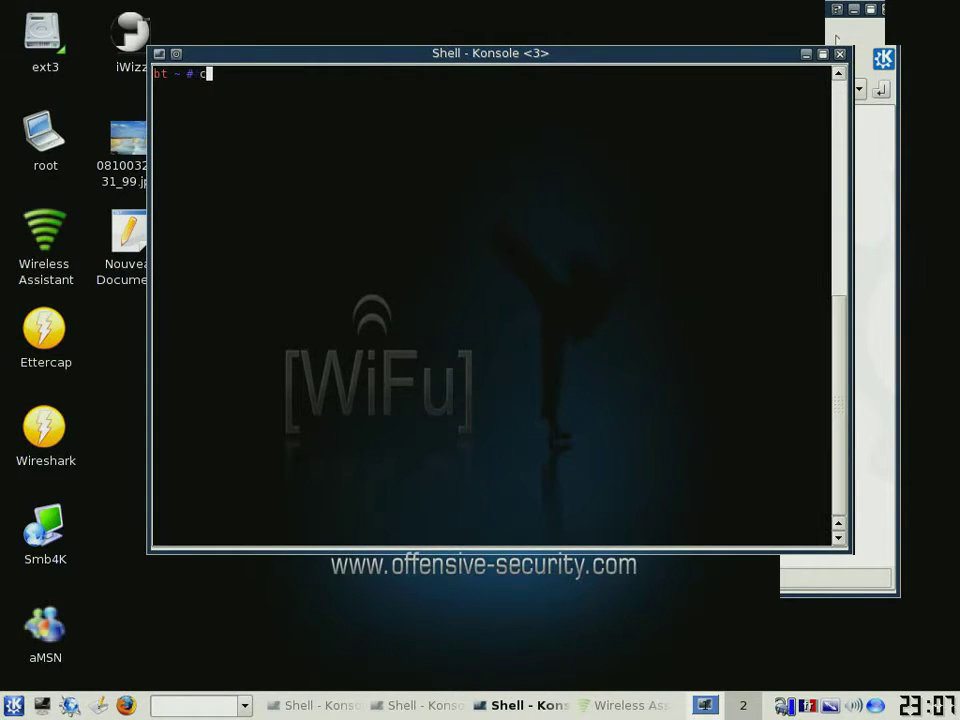
text(rontab -e)
text(root)
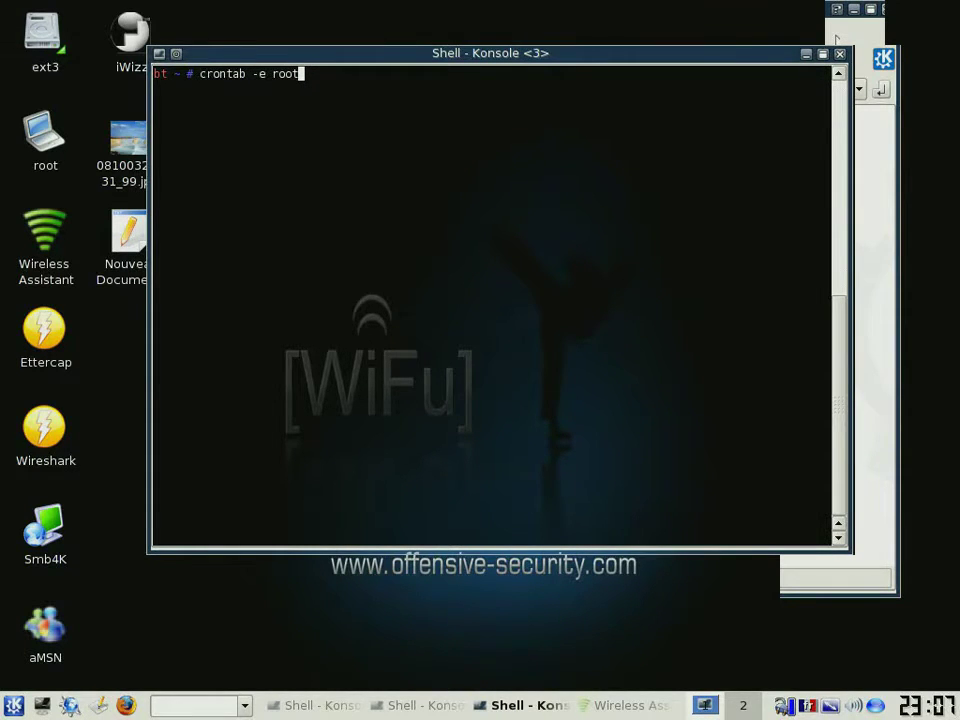
key(Return)
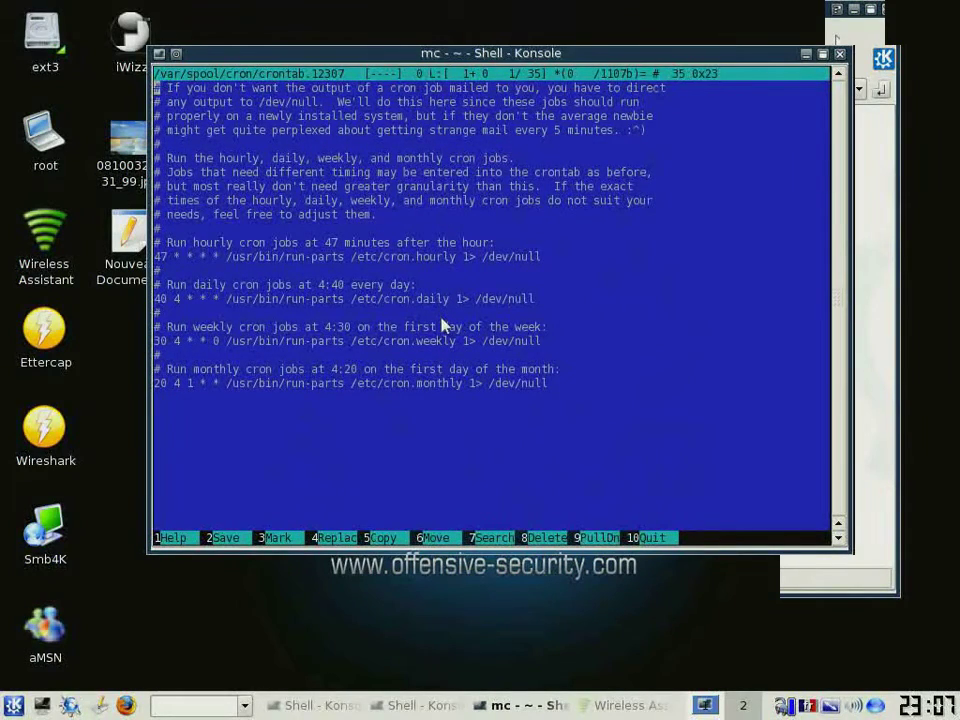
Step: Add the line 11 * * * * /usr/bin/backup.sh on the empty line after the monthly cron job
key(Down)
key(Down)
key(Down)
key(Down)
key(Down)
key(Down)
key(Down)
key(Down)
key(Down)
key(Down)
key(Down)
key(Down)
key(Down)
key(Down)
key(Down)
key(Down)
key(Down)
key(Down)
key(Down)
key(Down)
key(Down)
key(Down)
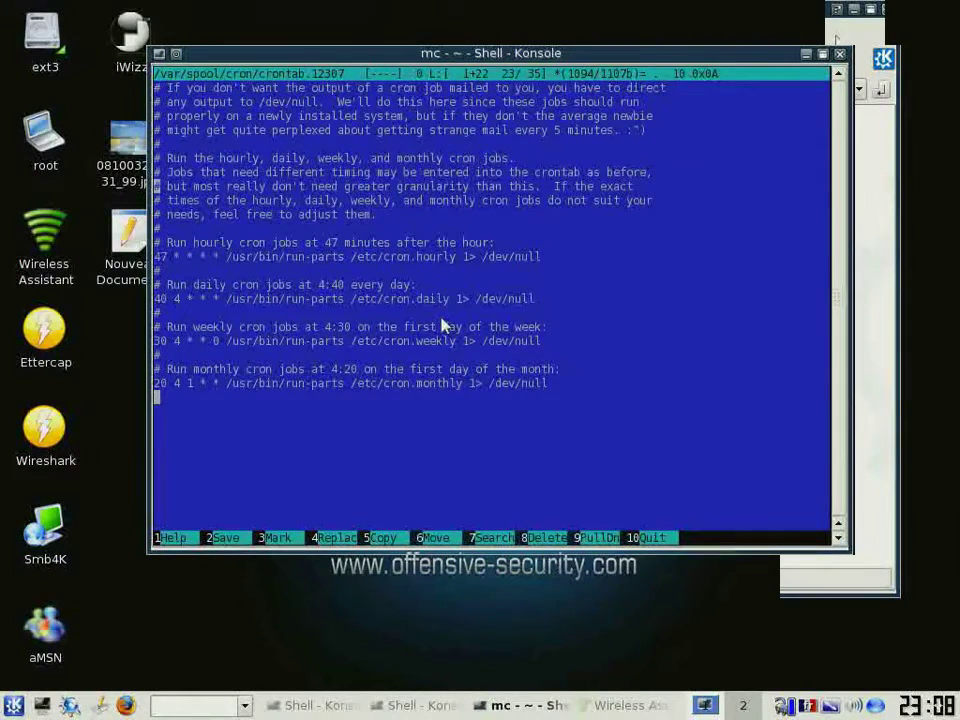
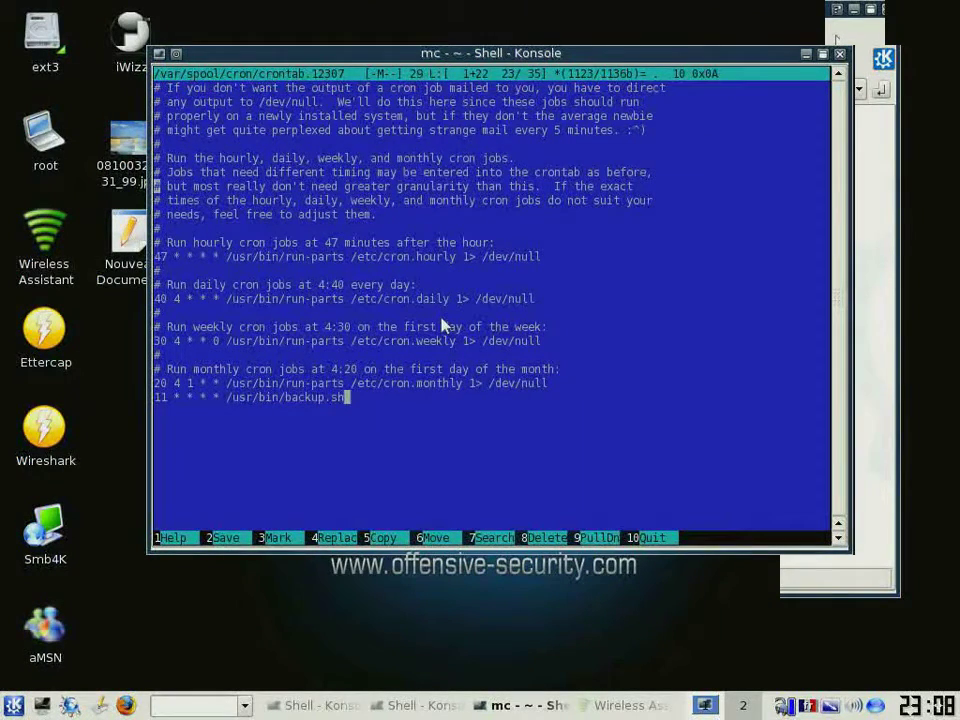
Step: Go back through the backup.sh cron entry and examine its schedule fields one by one up to the minute
key(Left)
key(Left)
key(Left)
key(Left)
key(Left)
key(Left)
key(Left)
key(Left)
key(Left)
key(Left)
key(Left)
key(Left)
key(Left)
key(Left)
key(Left)
key(Left)
key(Left)
key(Left)
key(Left)
key(Left)
key(Left)
key(Left)
key(Left)
key(Left)
key(Left)
key(Right)
key(Right)
key(Right)
key(Right)
key(Right)
key(Left)
key(Left)
key(Left)
key(Left)
key(Left)
key(Left)
key(Left)
key(Left)
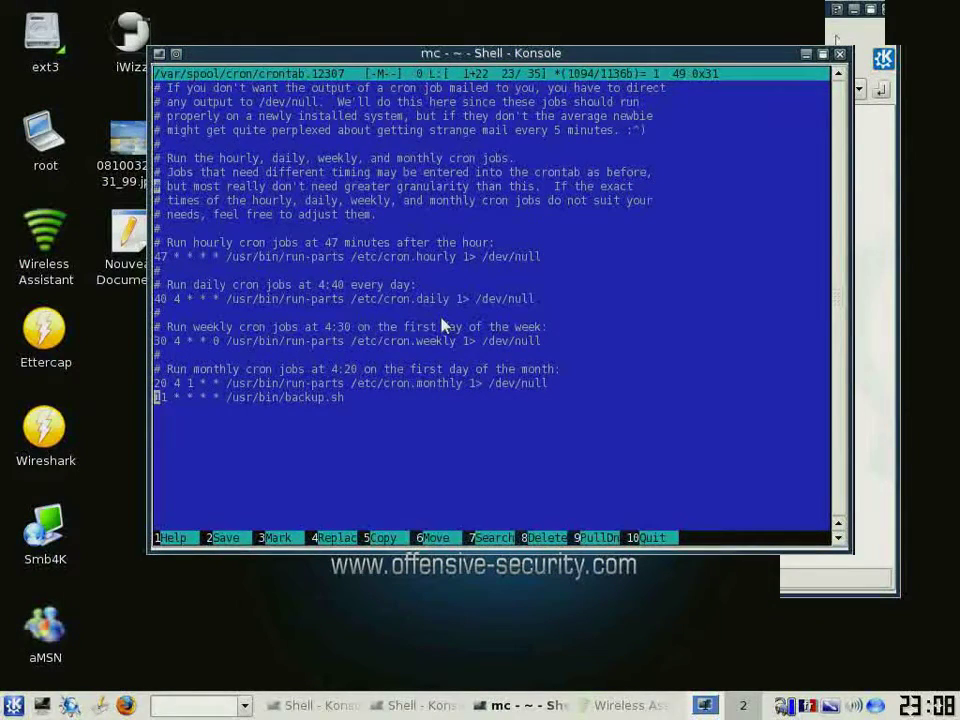
key(Right)
key(Right)
key(Home)
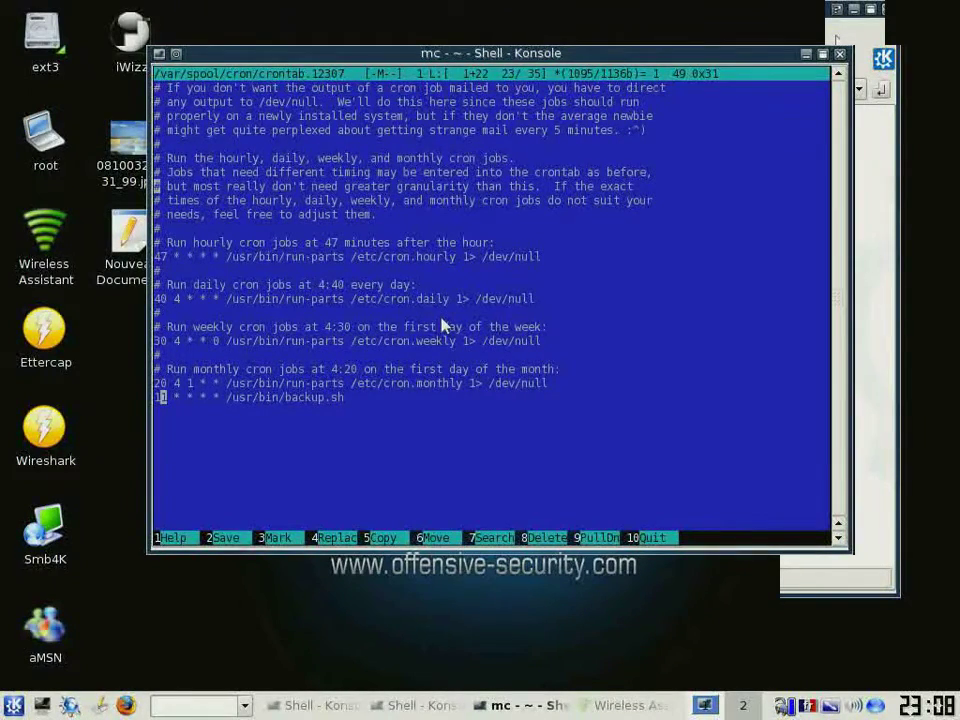
Step: Try 23 and then 00 as the hour in the backup.sh cron entry
key(Right)
key(Right)
key(Delete)
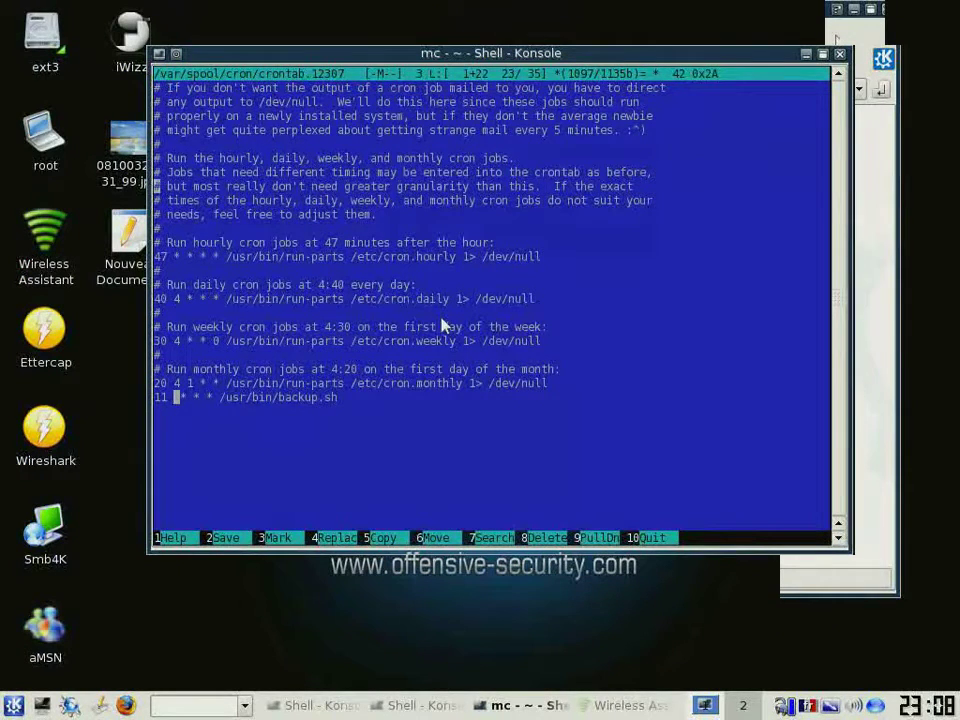
text(23)
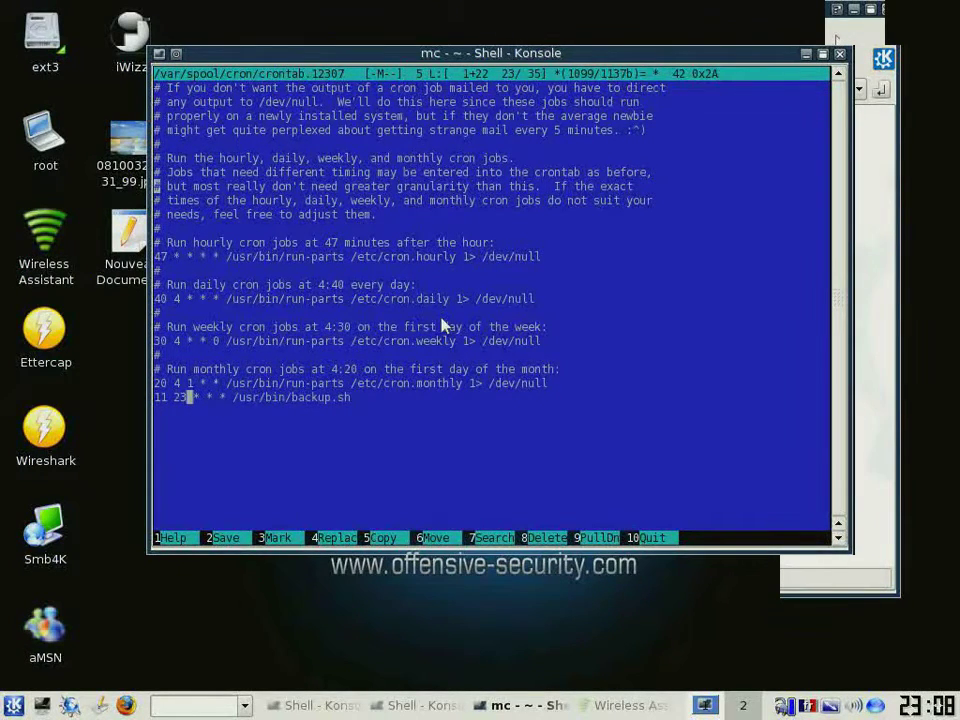
key(BackSpace)
key(BackSpace)
text(0)
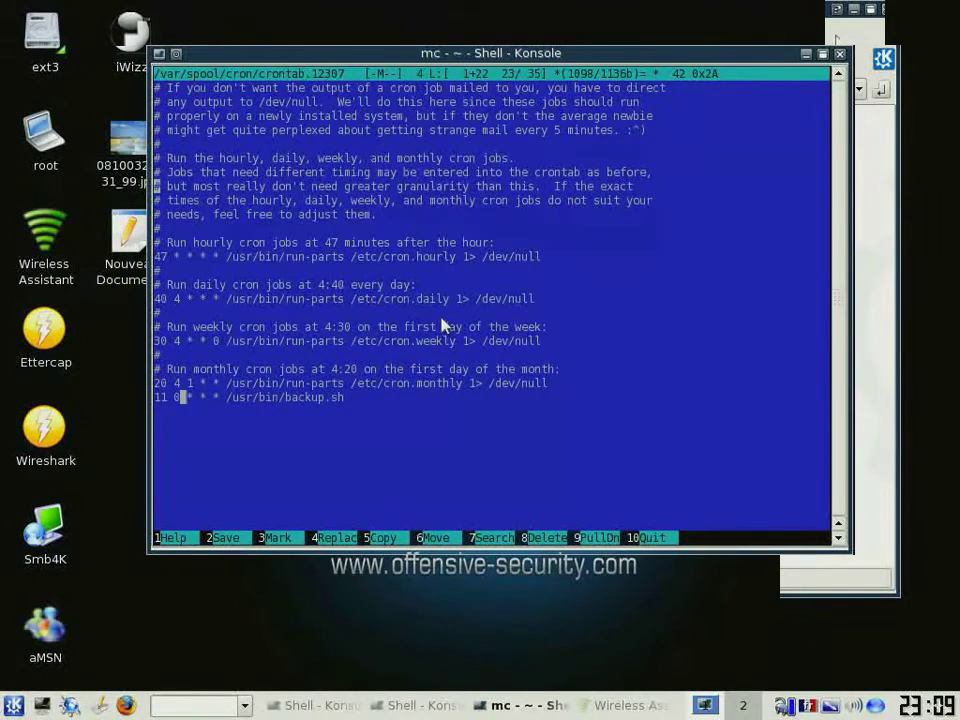
text(0)
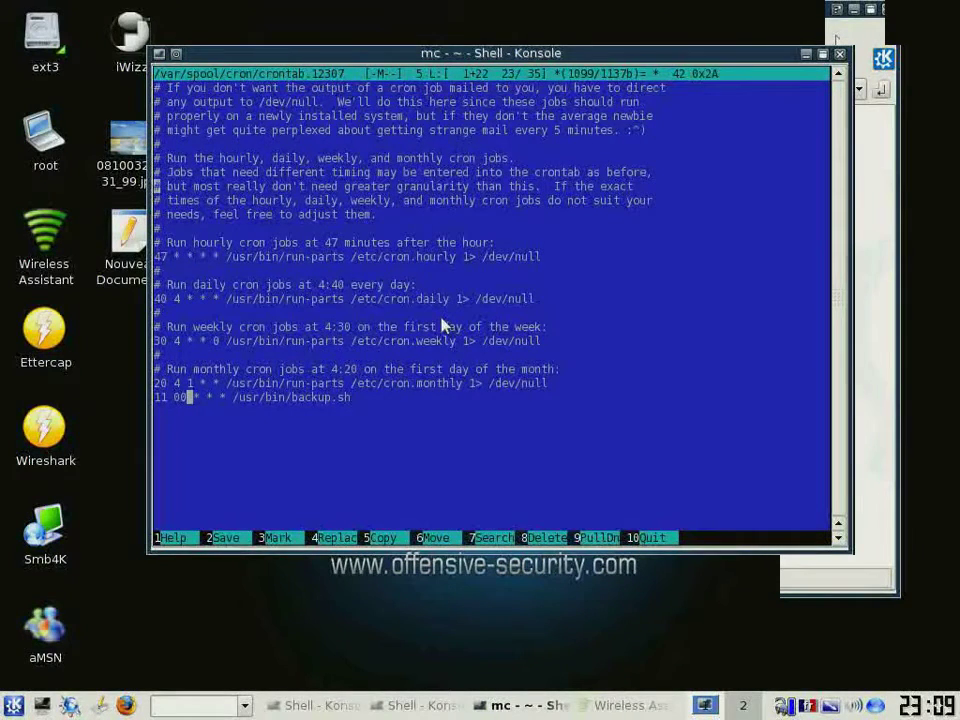
Step: Clear the hour value and the day-of-week asterisk in the backup.sh cron entry
key(BackSpace)
key(BackSpace)
key(Right)
key(Right)
key(Right)
key(Right)
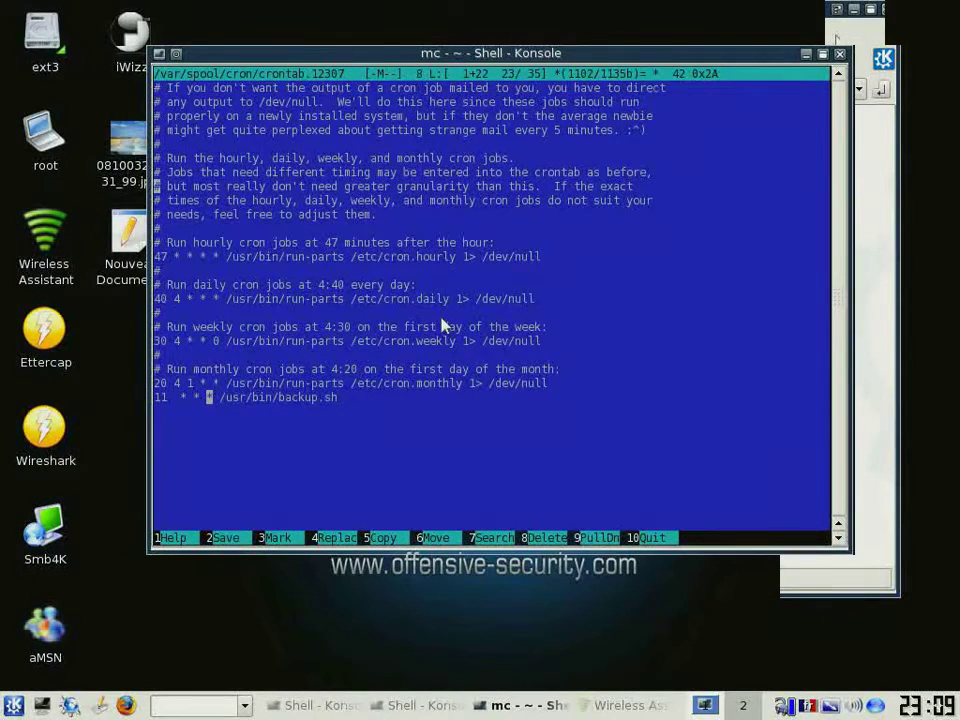
text(1)
key(Delete)
key(BackSpace)
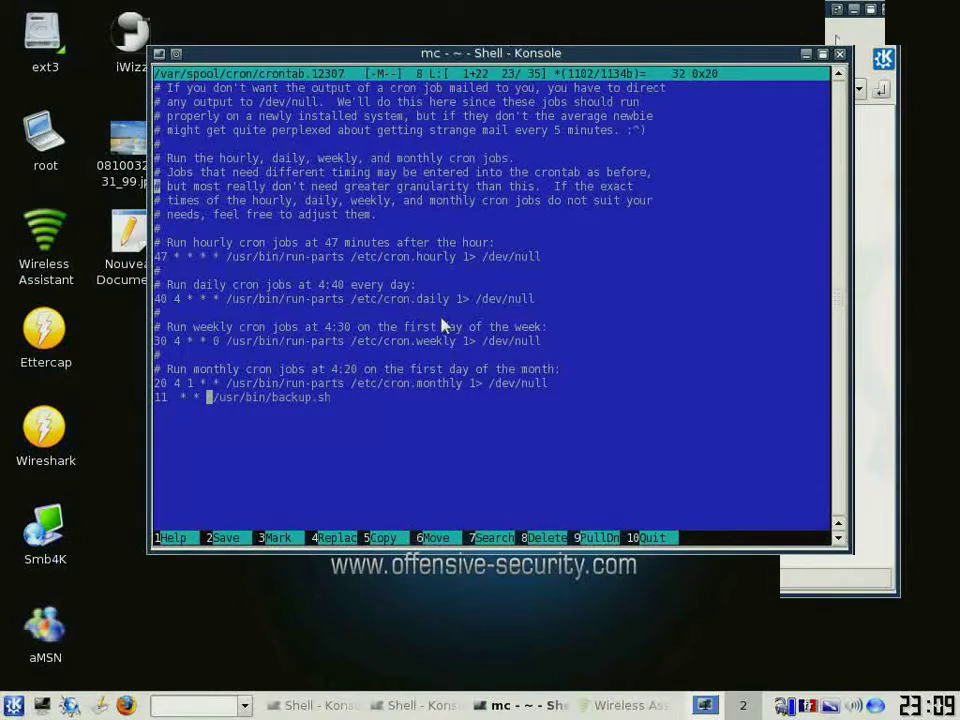
Step: Put an asterisk back as the hour in the backup.sh cron entry and reduce the extra spacing after it
key(Left)
key(Left)
key(Left)
key(Left)
key(Left)
key(Left)
text(*)
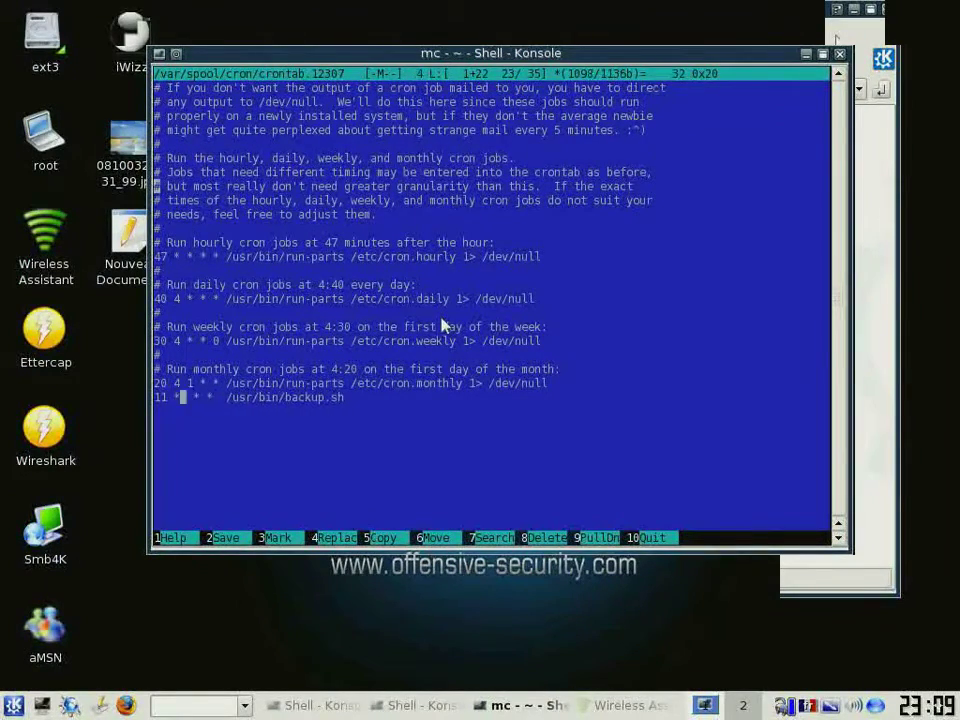
key(Right)
key(BackSpace)
text(*)
key(BackSpace)
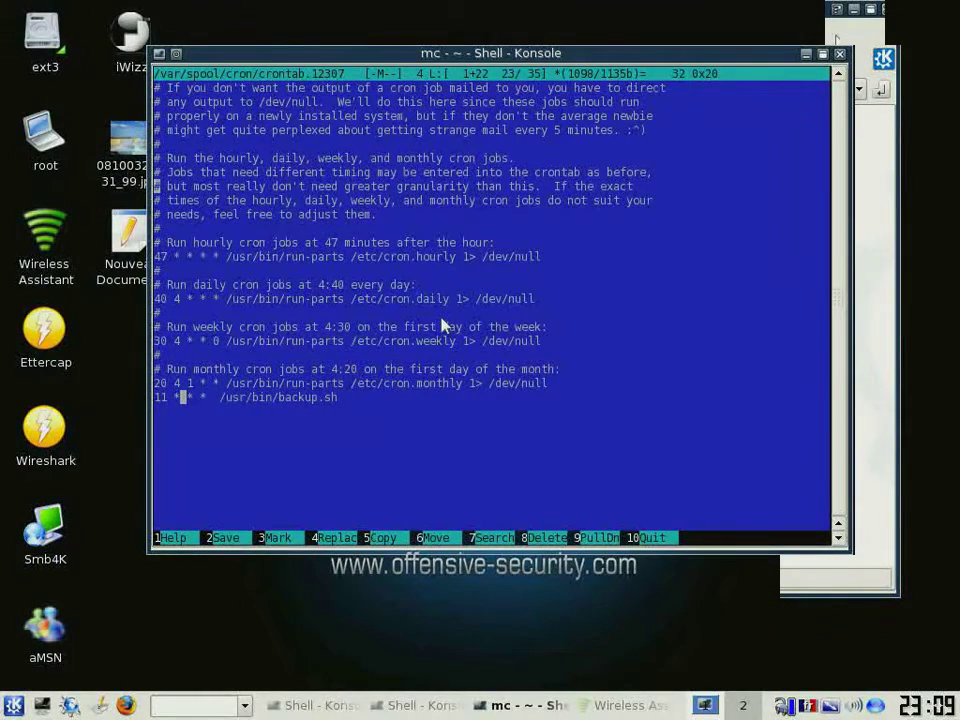
Step: Respace the remaining asterisks of the backup.sh entry and enter 1 as the day of the week
key(Right)
text(*)
key(Right)
key(BackSpace)
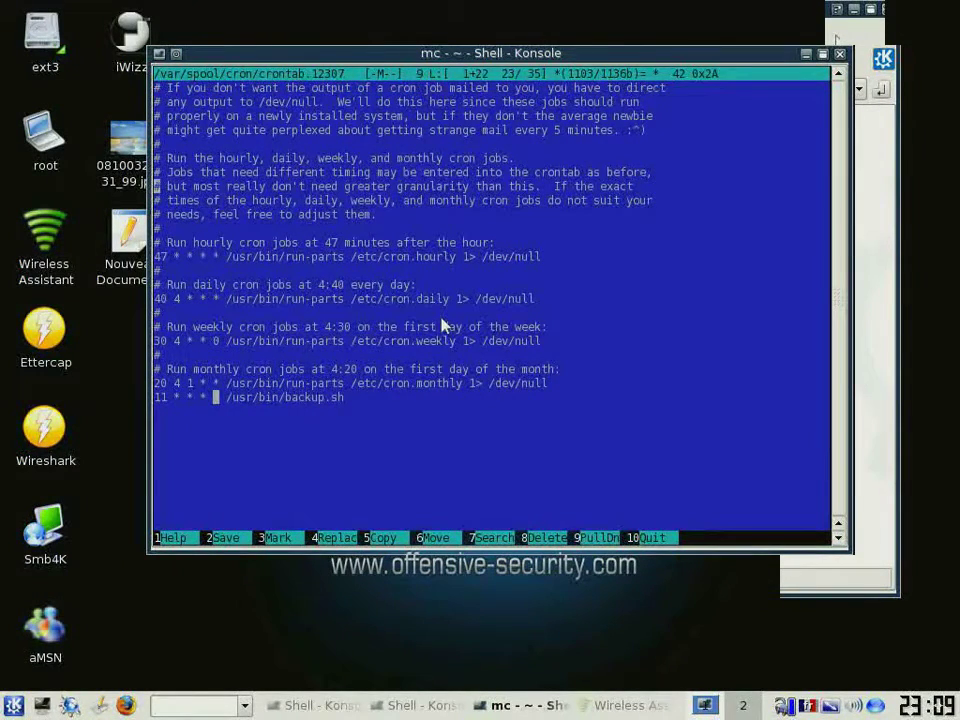
text(1)
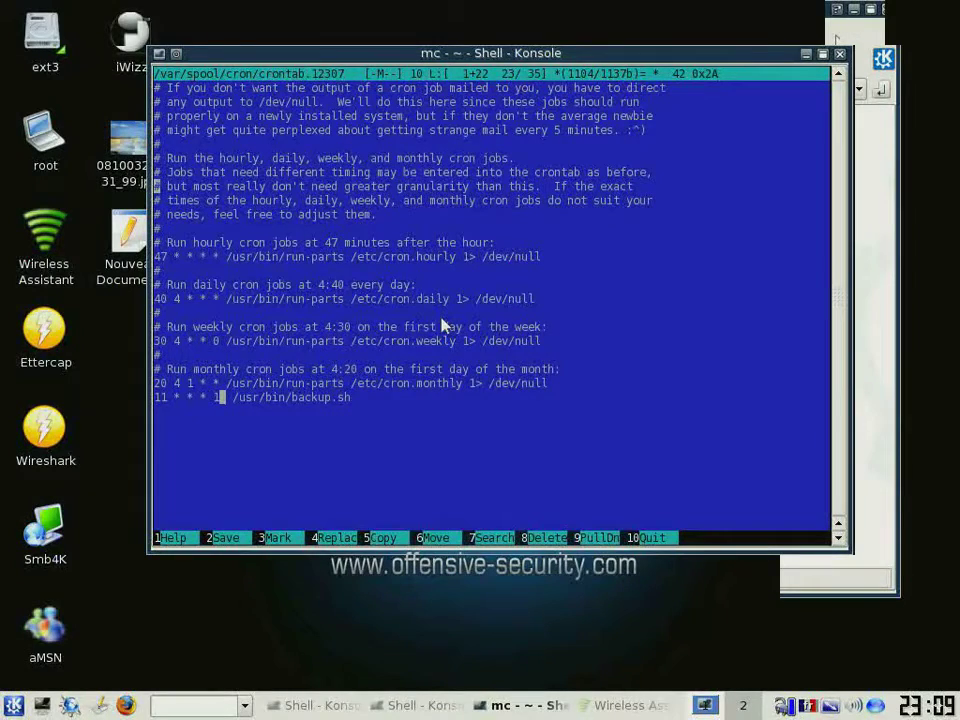
key(Delete)
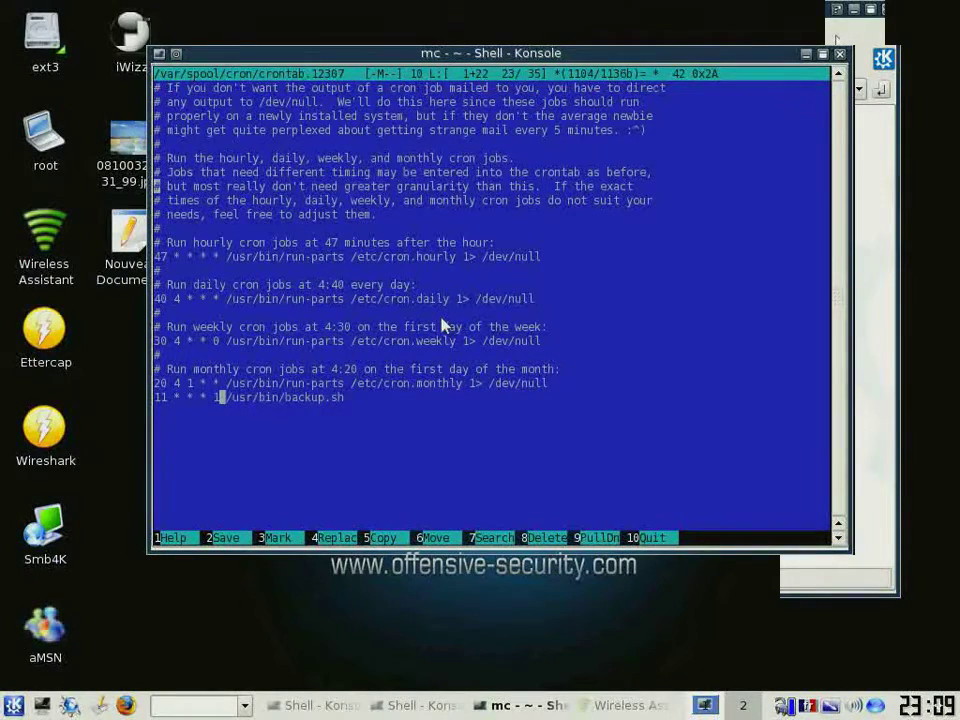
Step: Set the hour of the backup.sh cron entry to 23
key(Left)
key(Left)
key(Left)
key(Left)
key(Left)
key(Left)
key(BackSpace)
text(23)
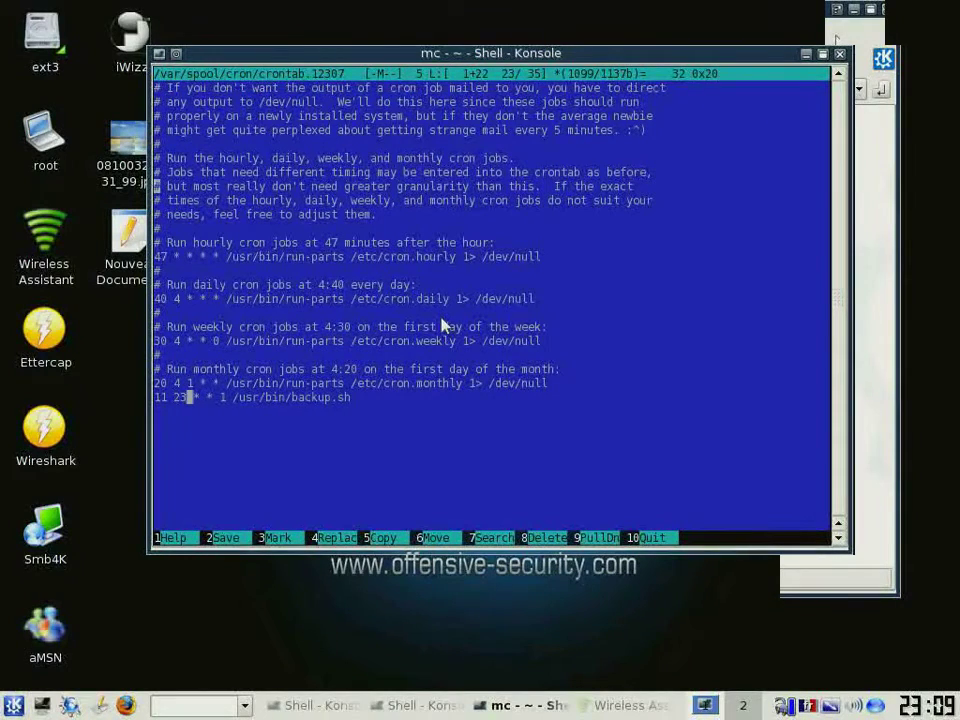
Step: Set the day of the week in the backup.sh cron entry back to *
key(Right)
key(Right)
key(Right)
key(Right)
key(Right)
key(Right)
key(BackSpace)
text(*)
Step: Replace the hour in the backup.sh cron entry with *, separated by single spaces from its neighbouring fields
key(Left)
key(Left)
key(Left)
key(Left)
key(Left)
key(Left)
key(BackSpace)
key(BackSpace)
key(BackSpace)
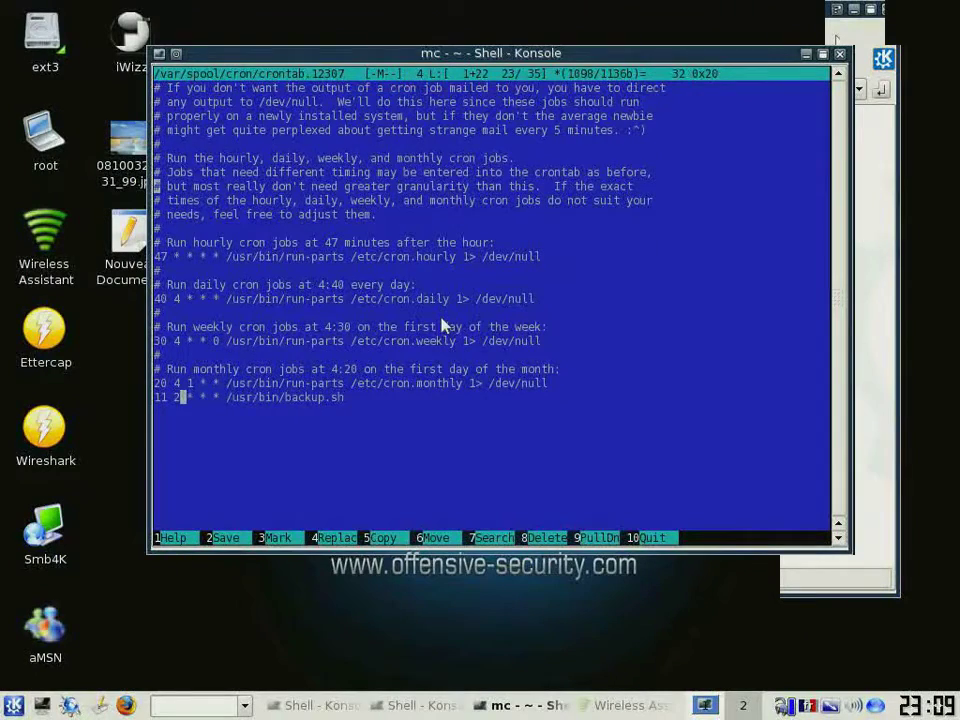
text(*)
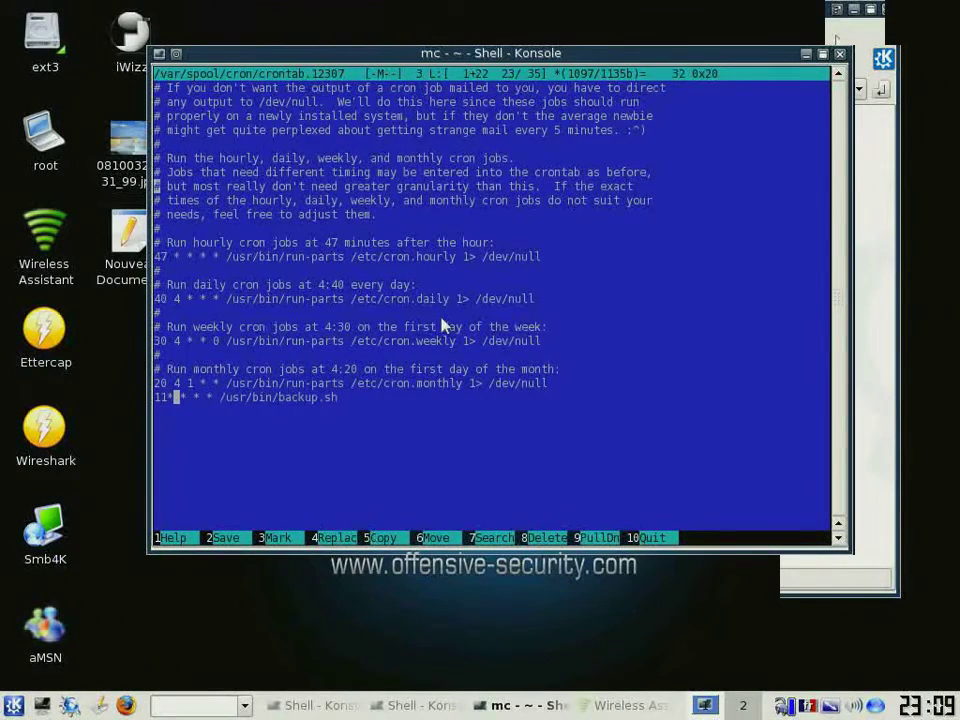
key(Left)
key(Right)
key(Right)
key(Right)
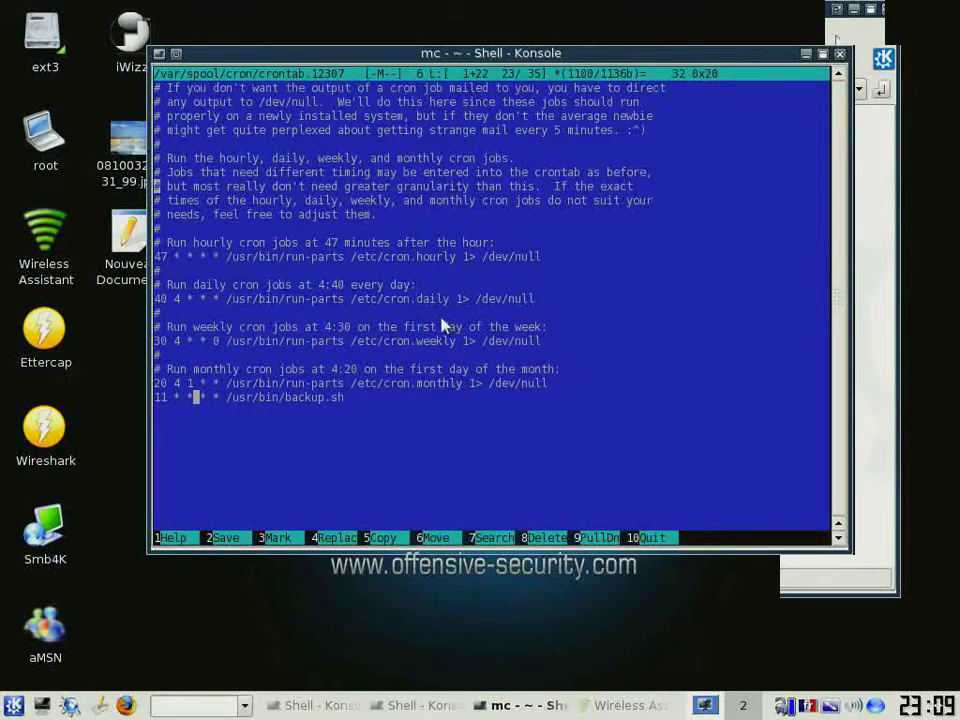
Step: Add a line break after the backup.sh entry, then save the crontab and quit the editor
key(Right)
key(Right)
key(Right)
key(Right)
key(Right)
key(Right)
key(Right)
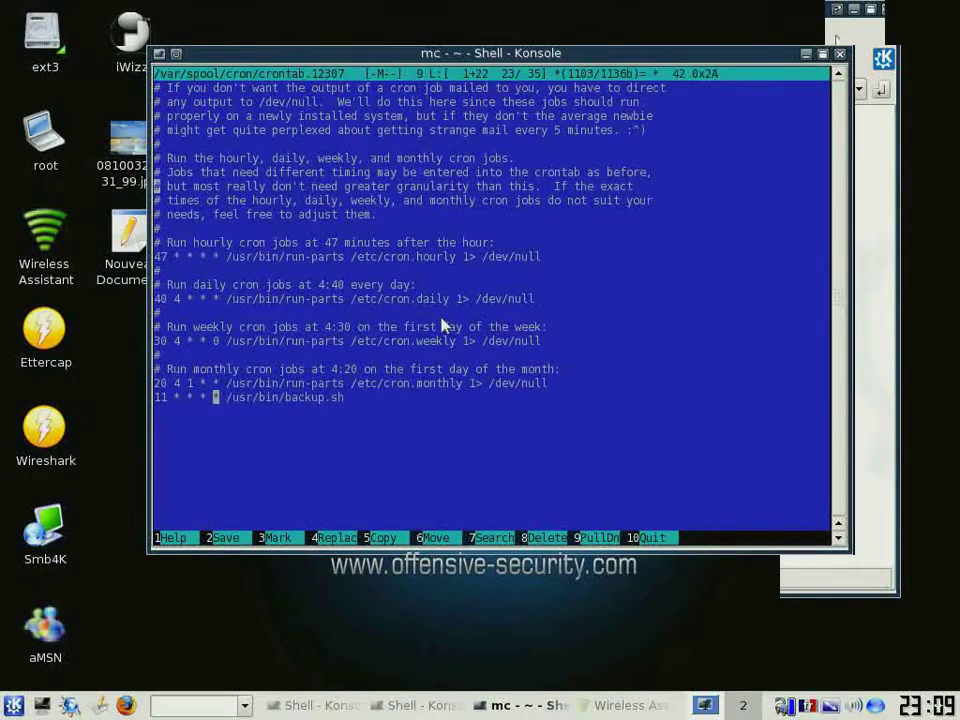
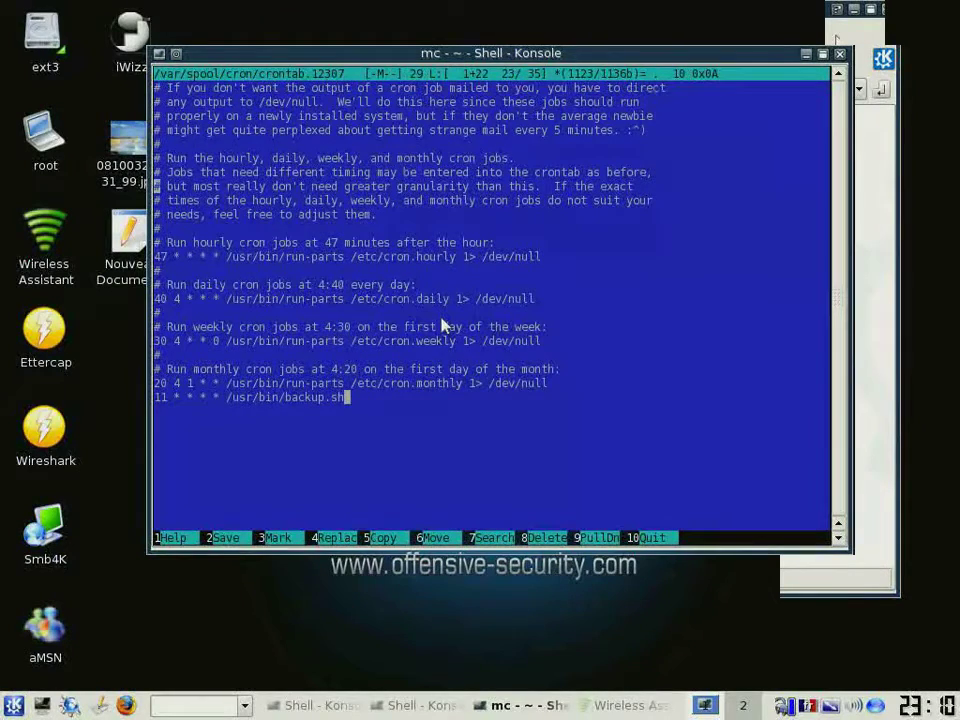
key(Return)
key(F10)
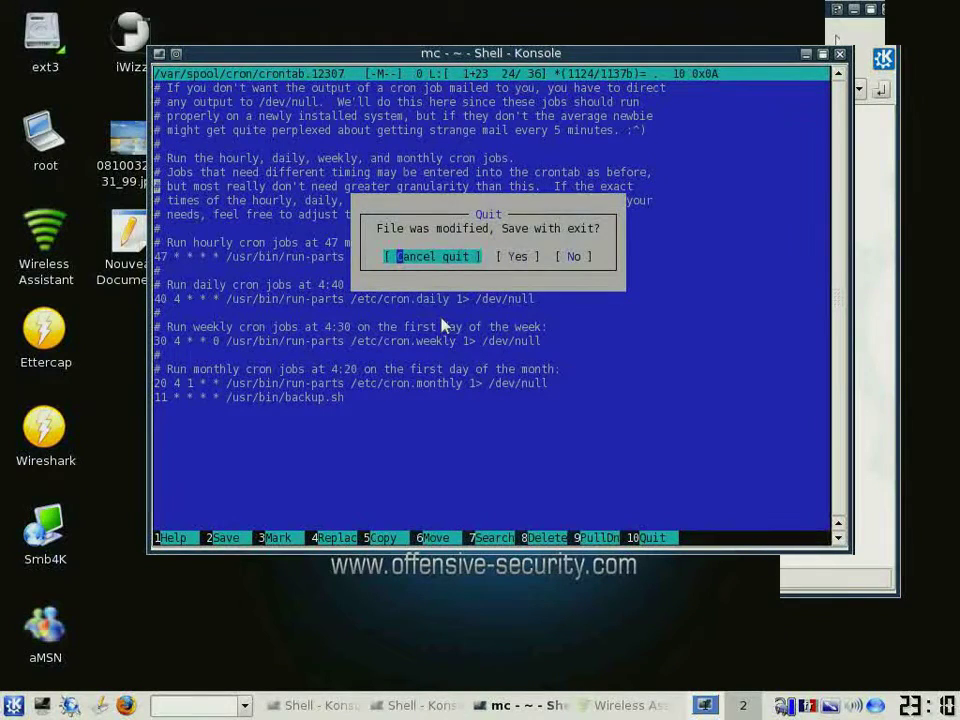
key(Tab)
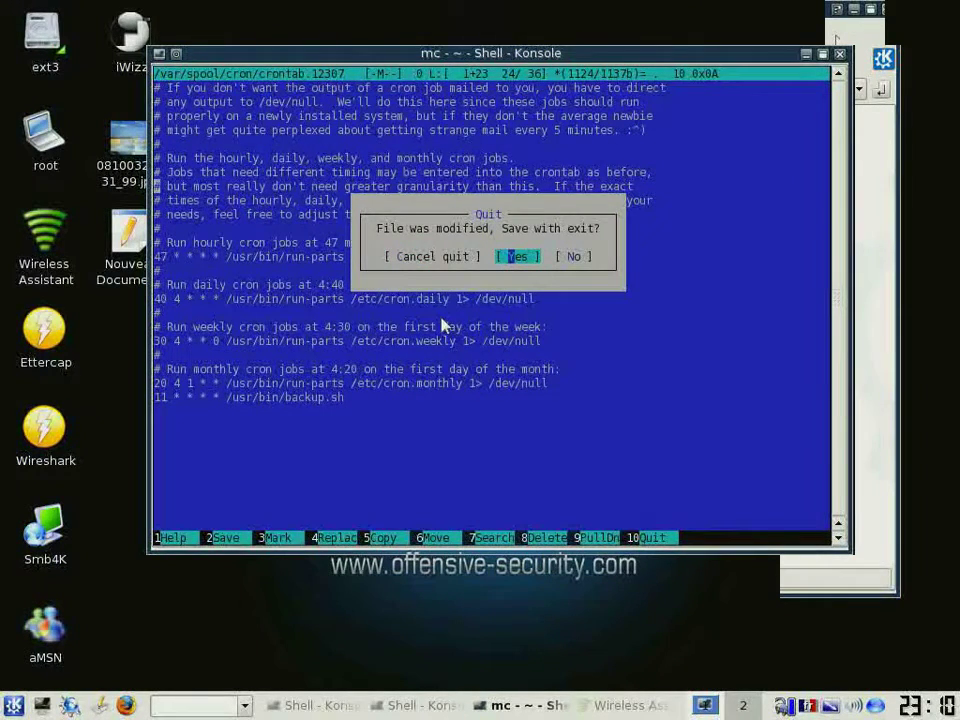
key(Return)
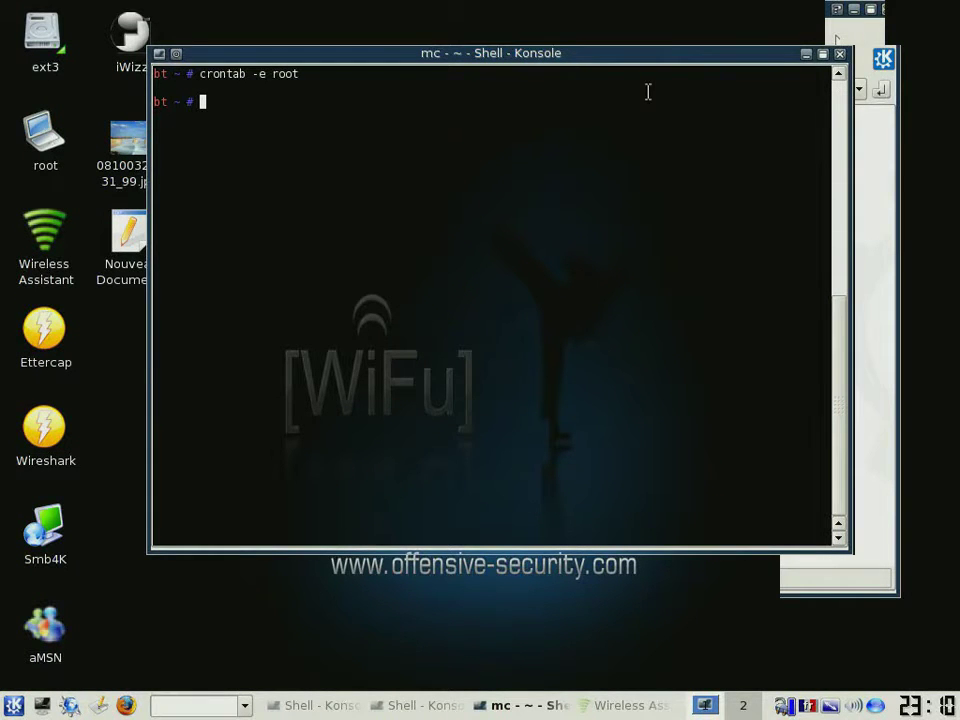
Step: Minimize the terminal, look inside the sauvegarde folder on ext3, and close the file manager
click(808, 56)
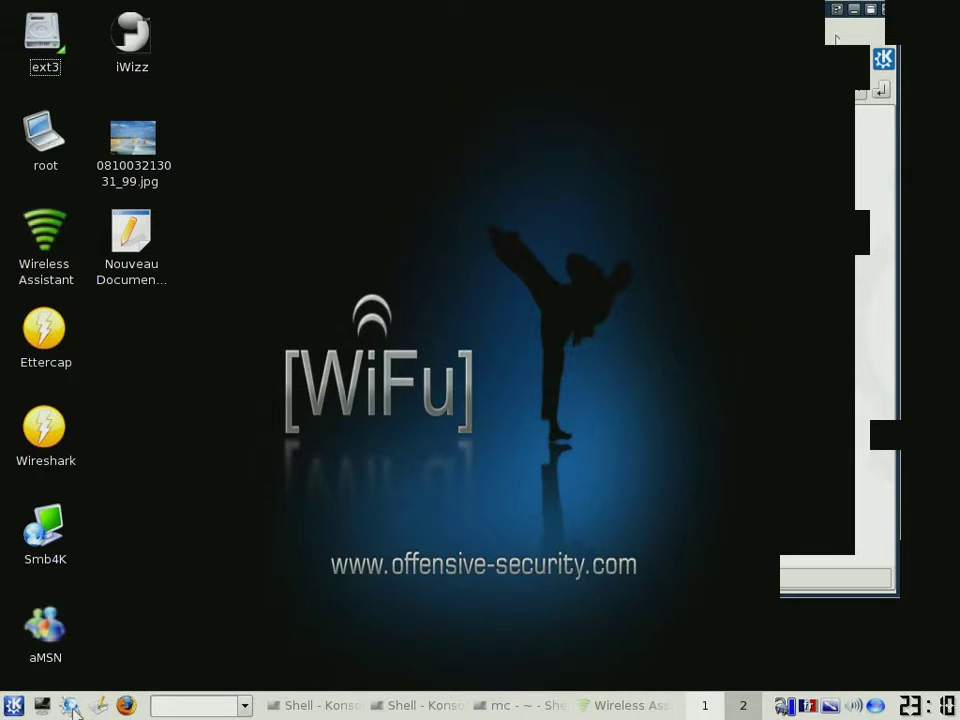
click(54, 62)
click(286, 142)
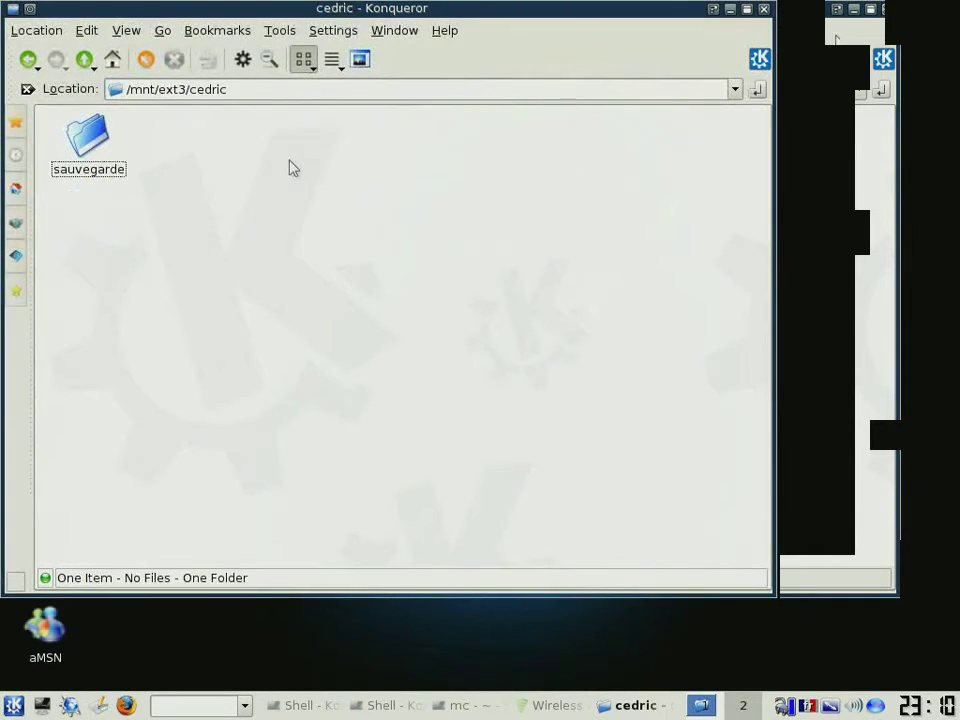
click(108, 160)
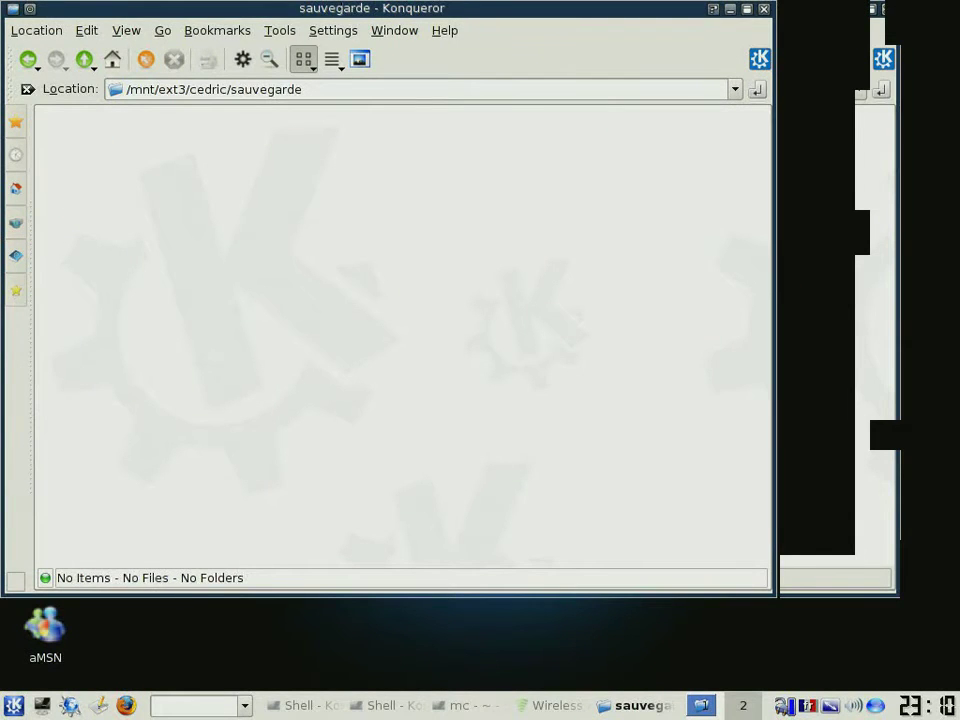
click(764, 9)
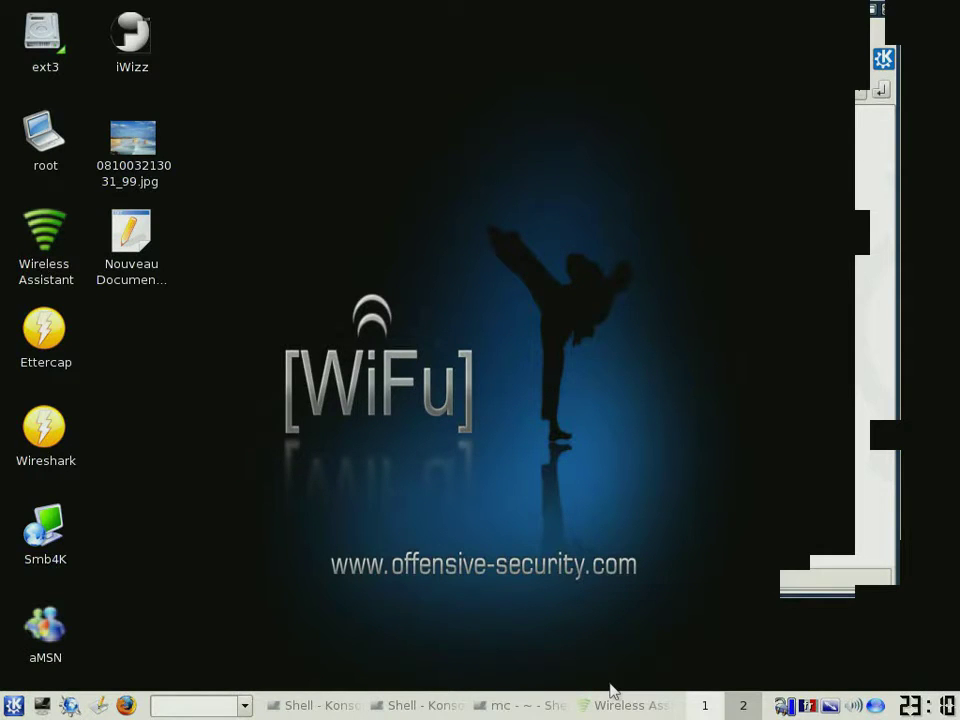
Step: Reopen the sauvegarde folder on ext3, inspect the contents of its perso folder, and close the file manager
click(520, 705)
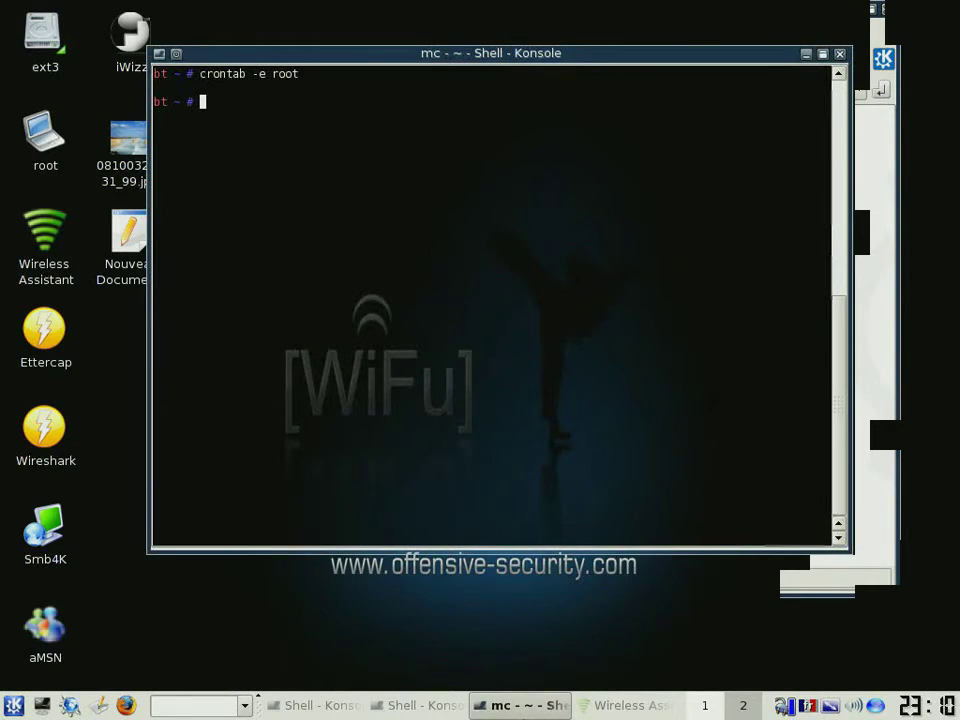
click(520, 705)
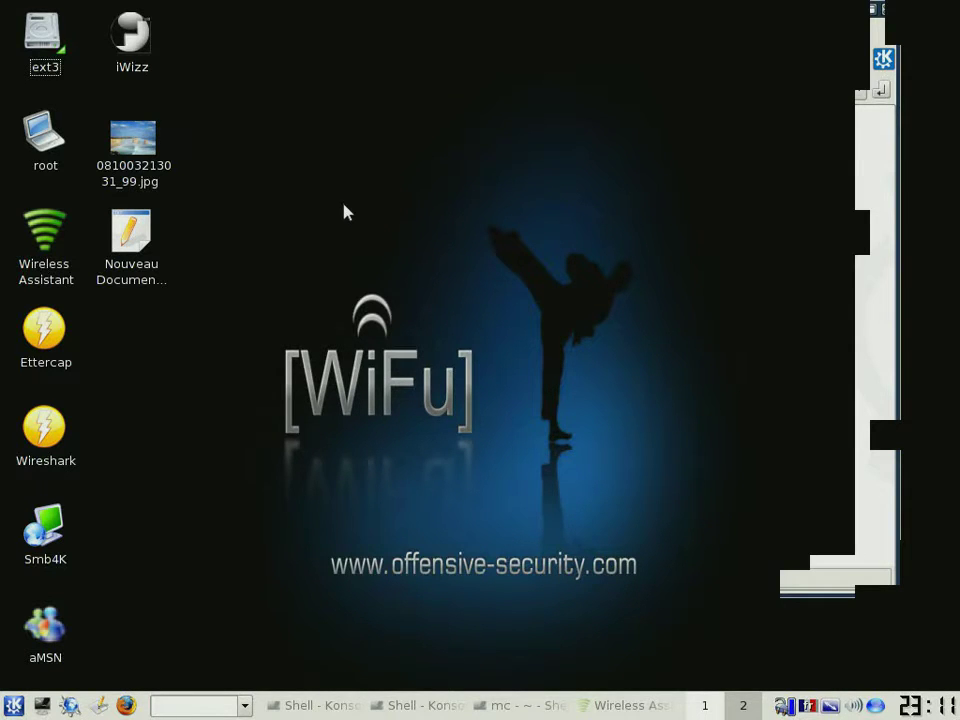
click(47, 36)
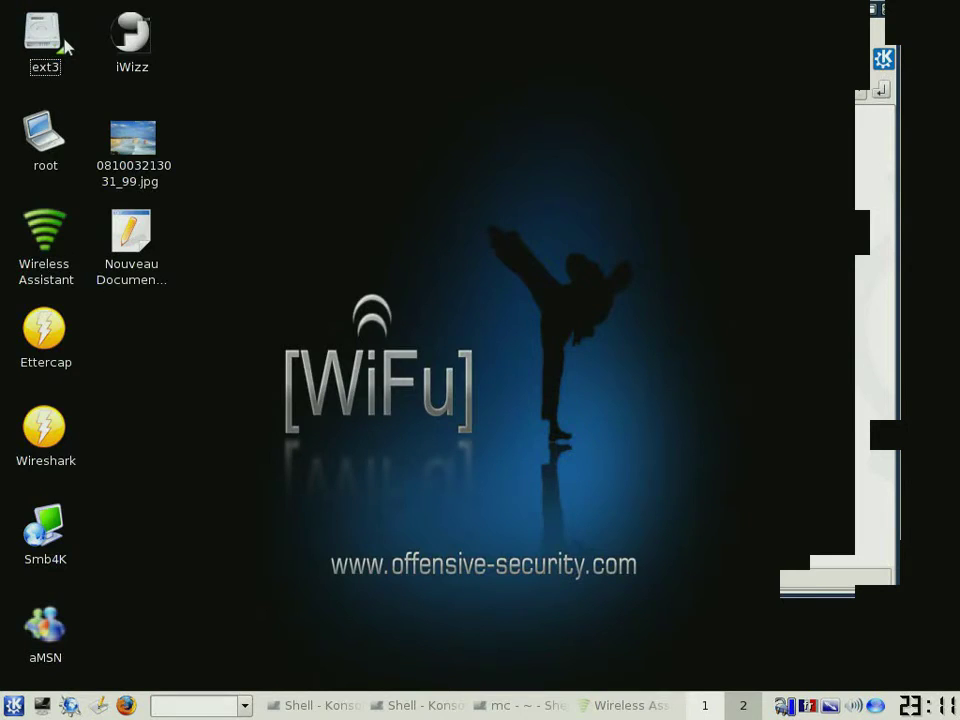
click(286, 135)
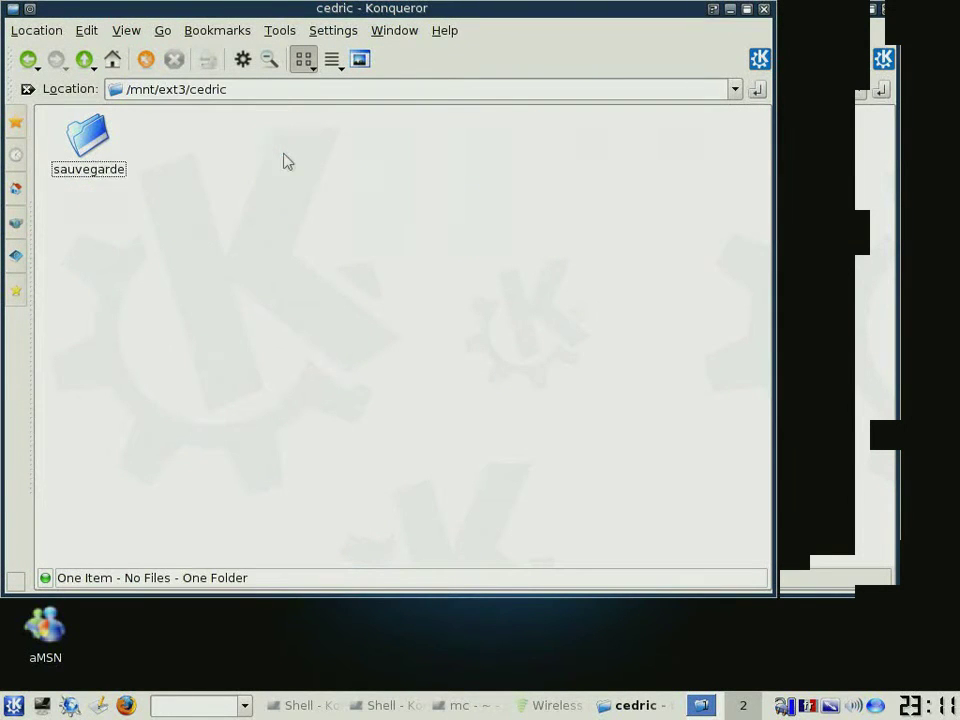
click(90, 145)
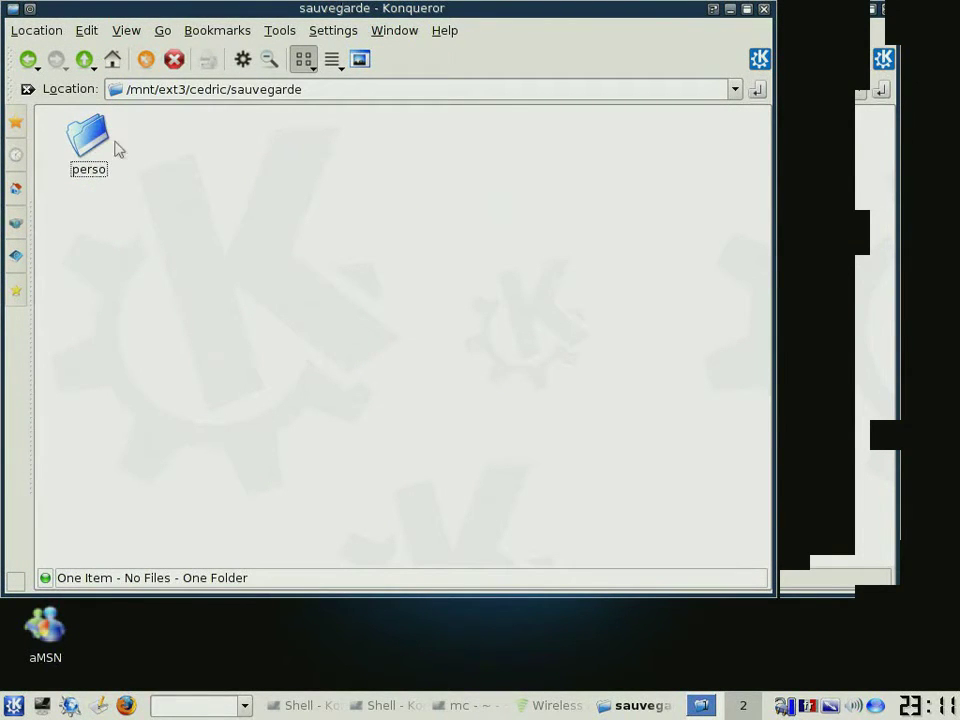
click(92, 143)
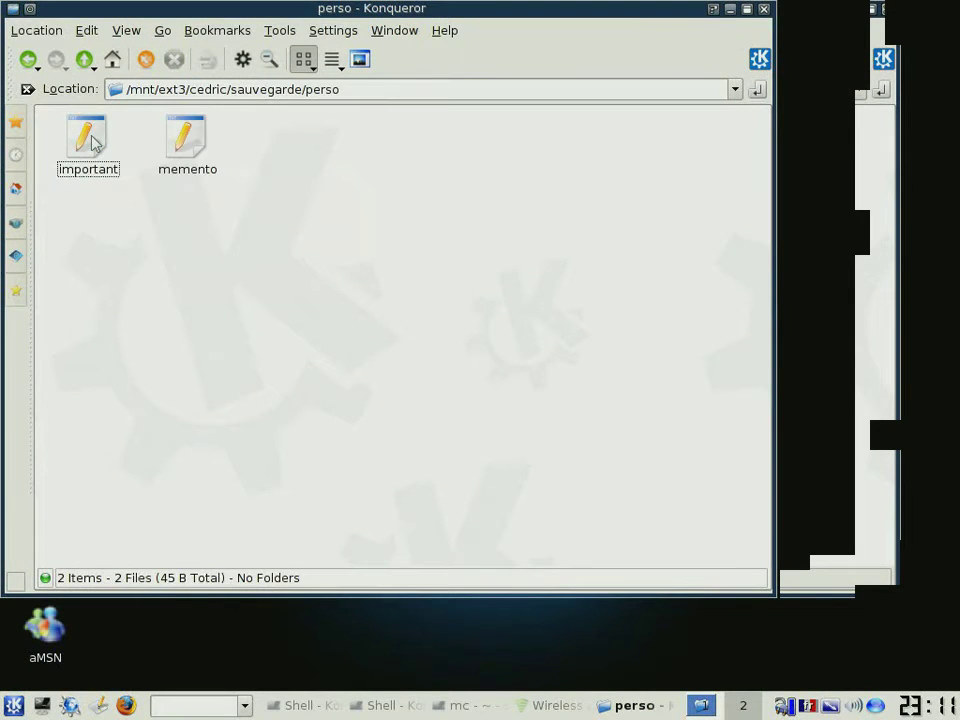
click(28, 59)
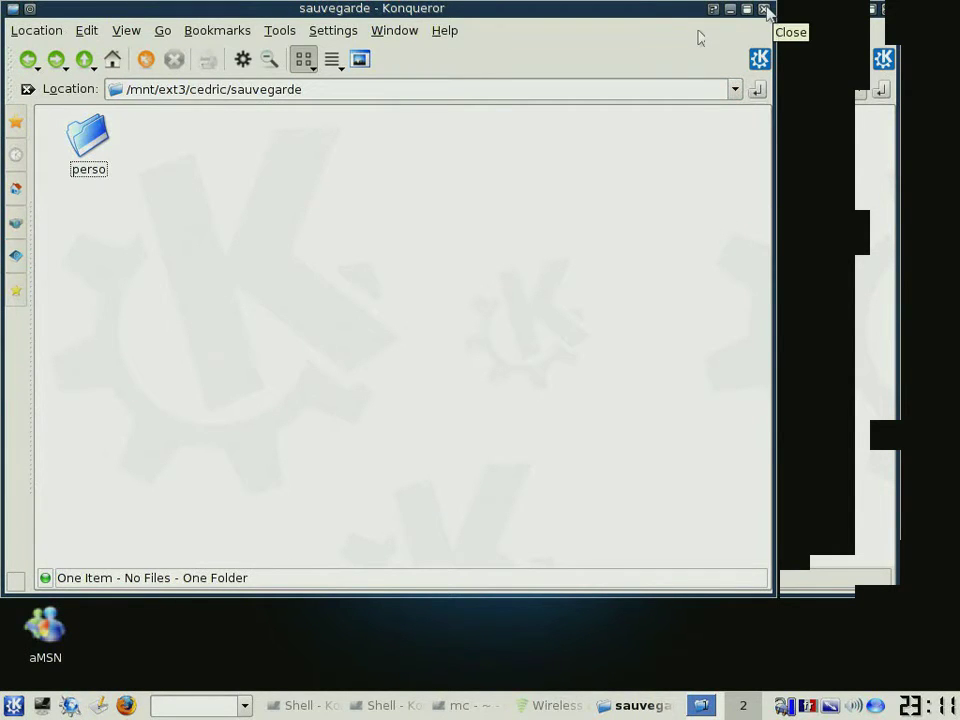
click(765, 9)
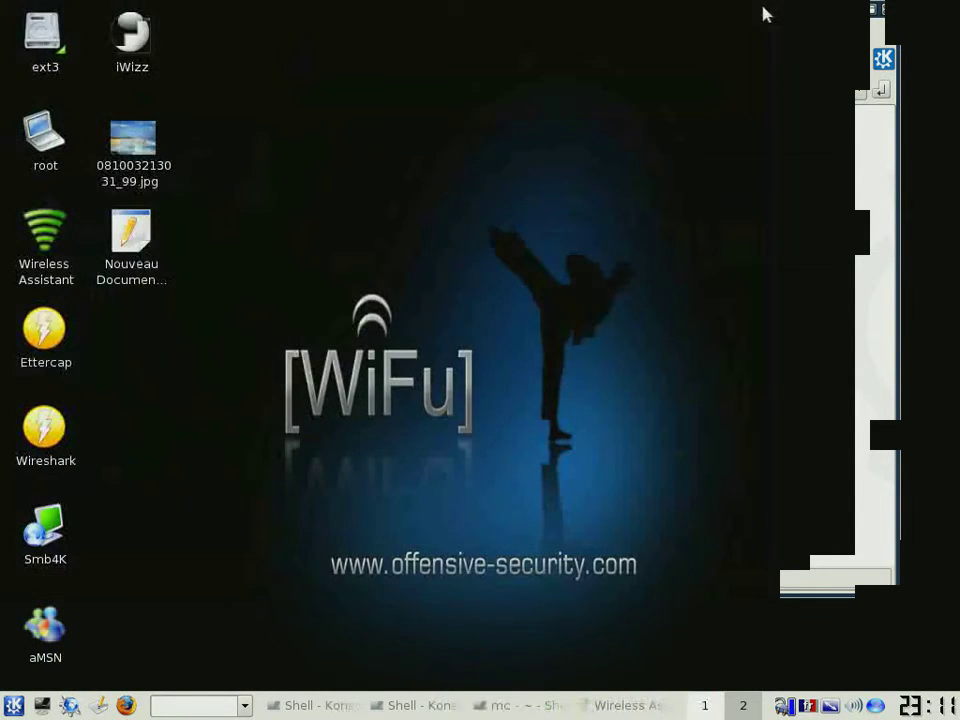
Step: Open the /home/perso folder in a new Konqueror window
click(70, 706)
text(/home/perso)
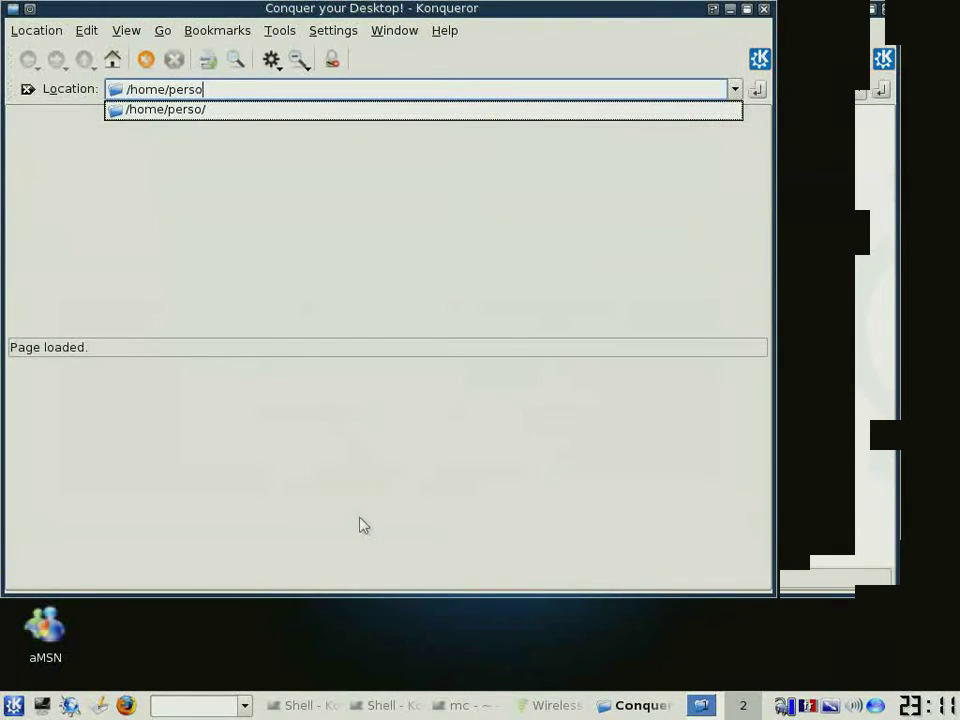
key(Return)
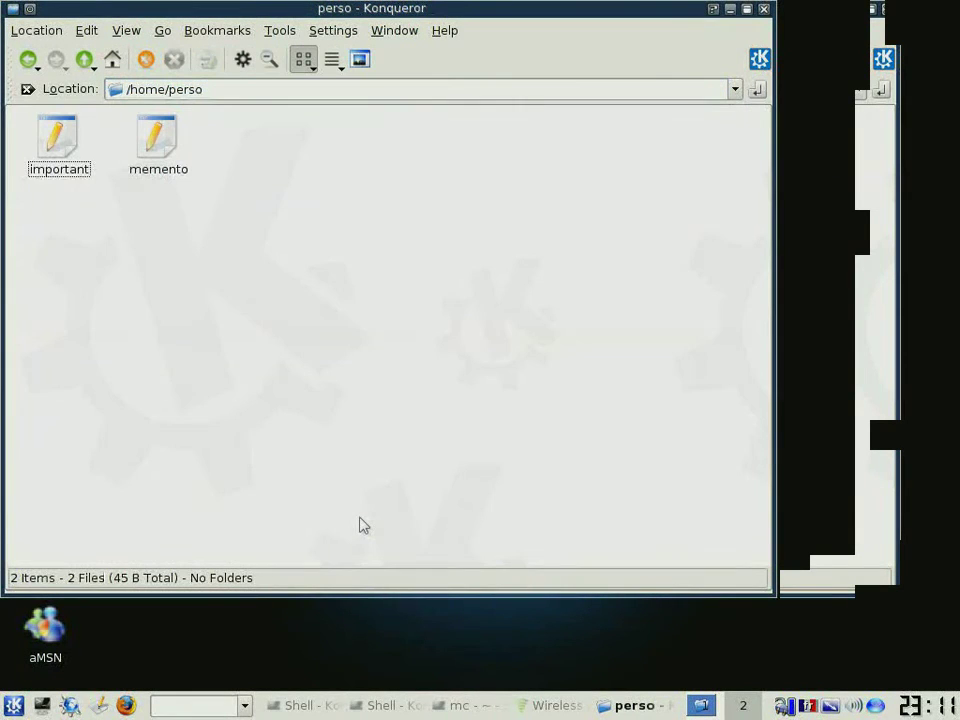
Step: Add the text essai to the important file in /home/perso and save it on closing
click(76, 163)
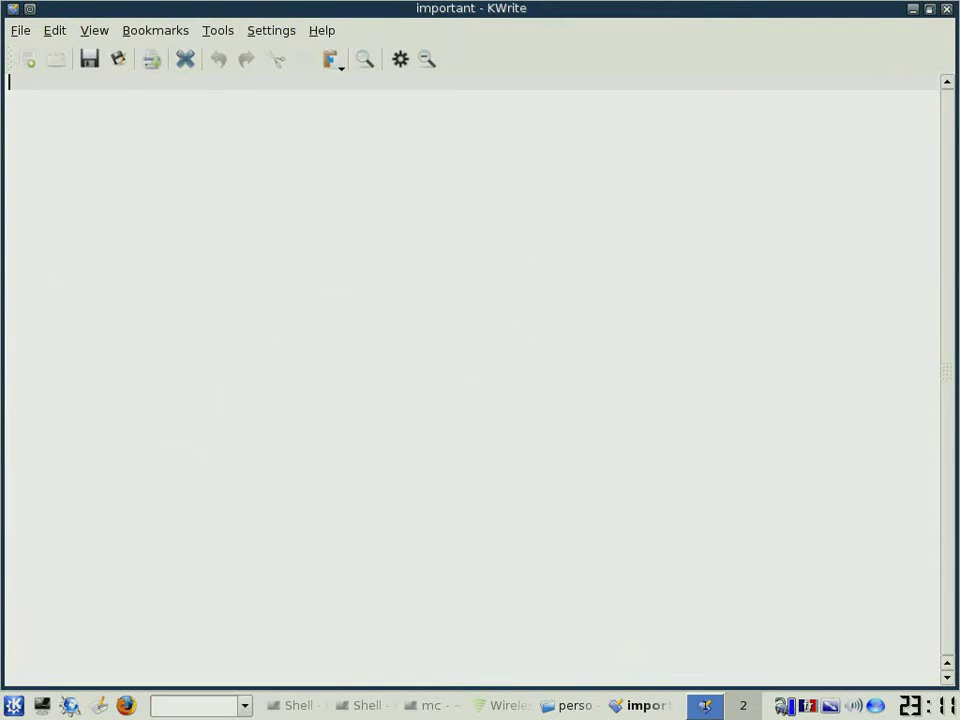
text(essai)
click(945, 9)
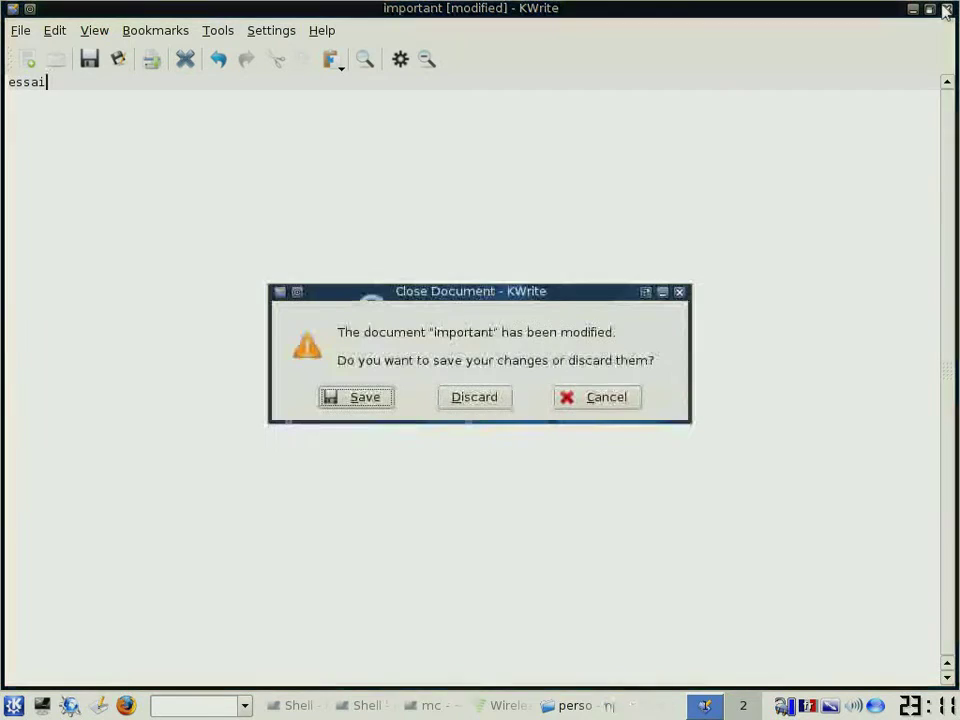
click(495, 399)
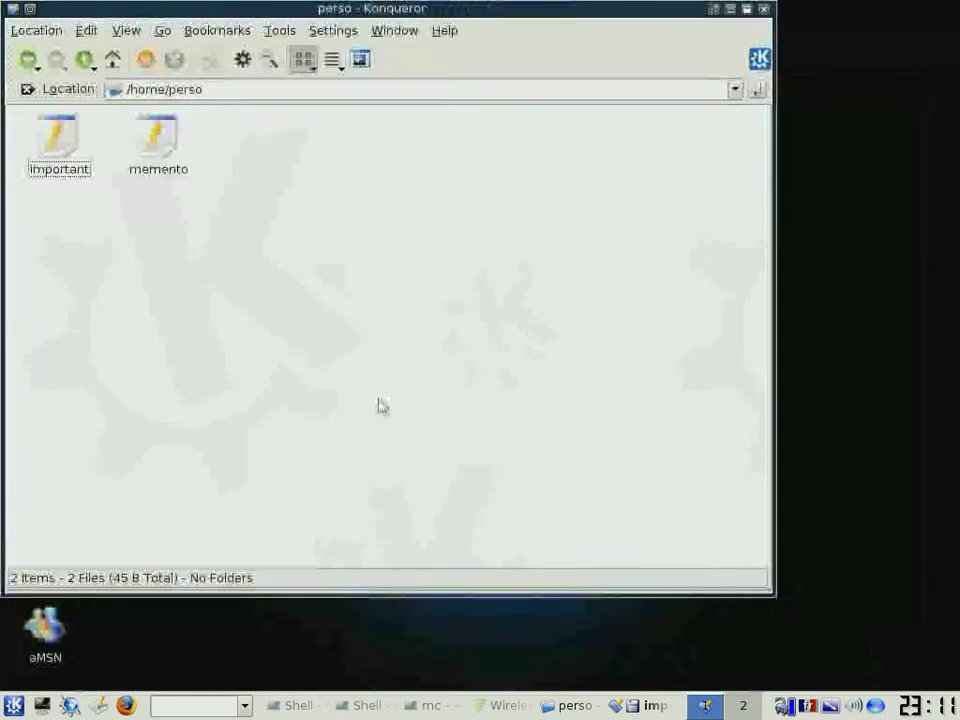
Step: Create a folder with the default name New Folder in /home/perso and close the file manager
right_click(342, 207)
mouse_move(600, 211)
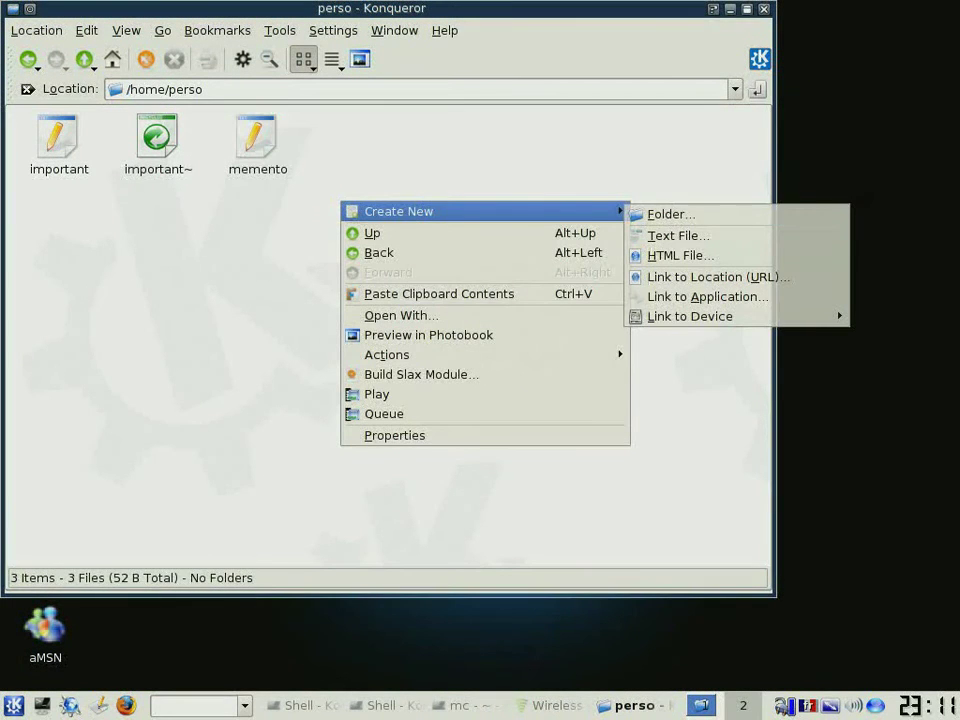
click(663, 214)
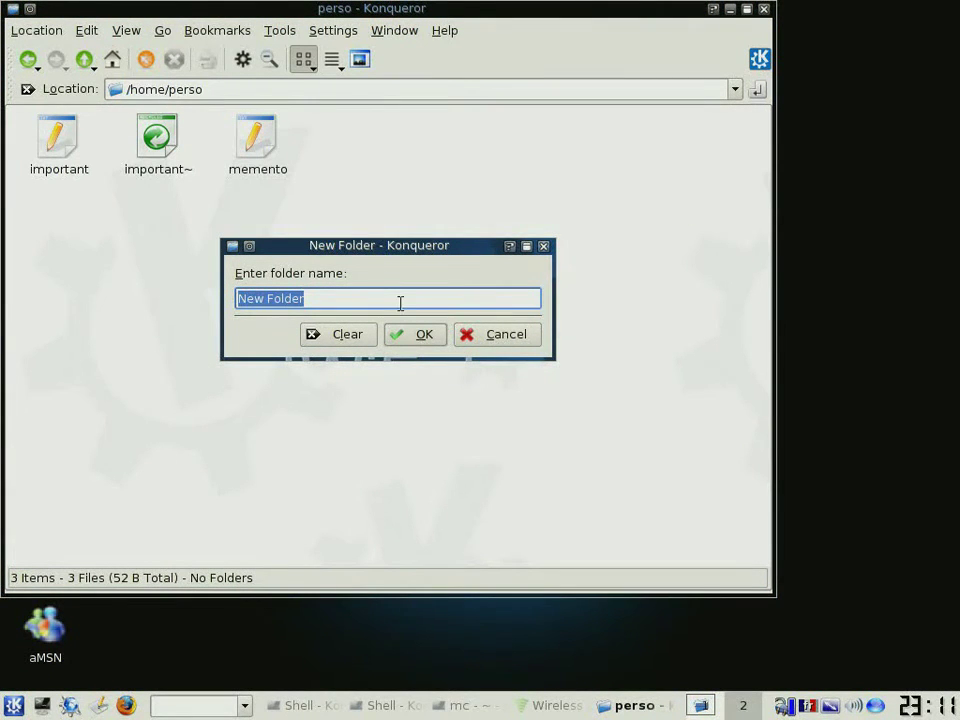
click(414, 334)
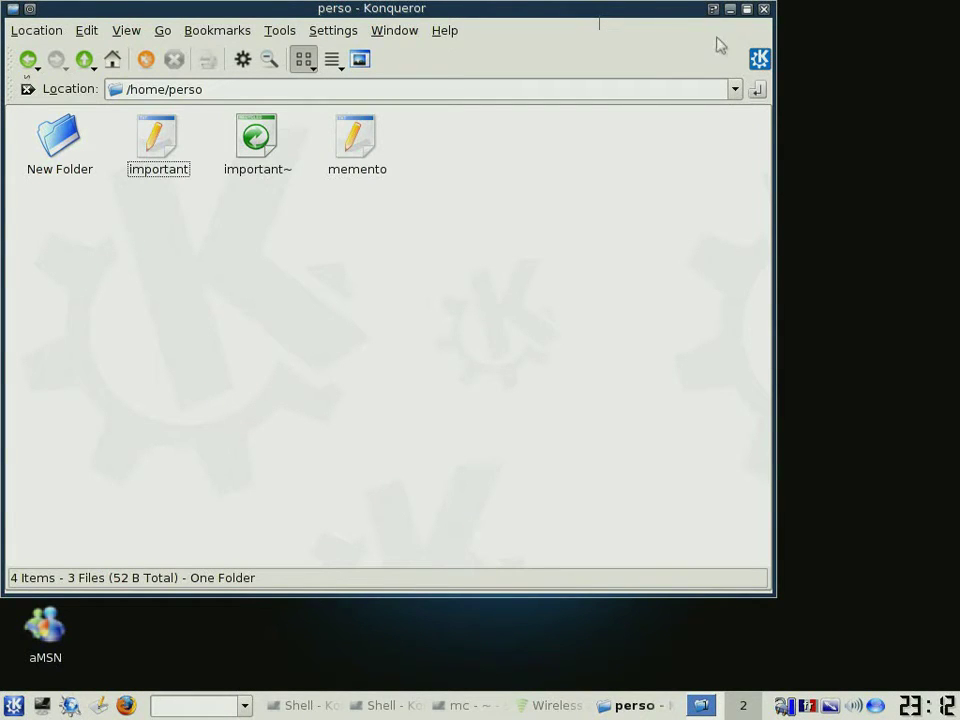
click(764, 12)
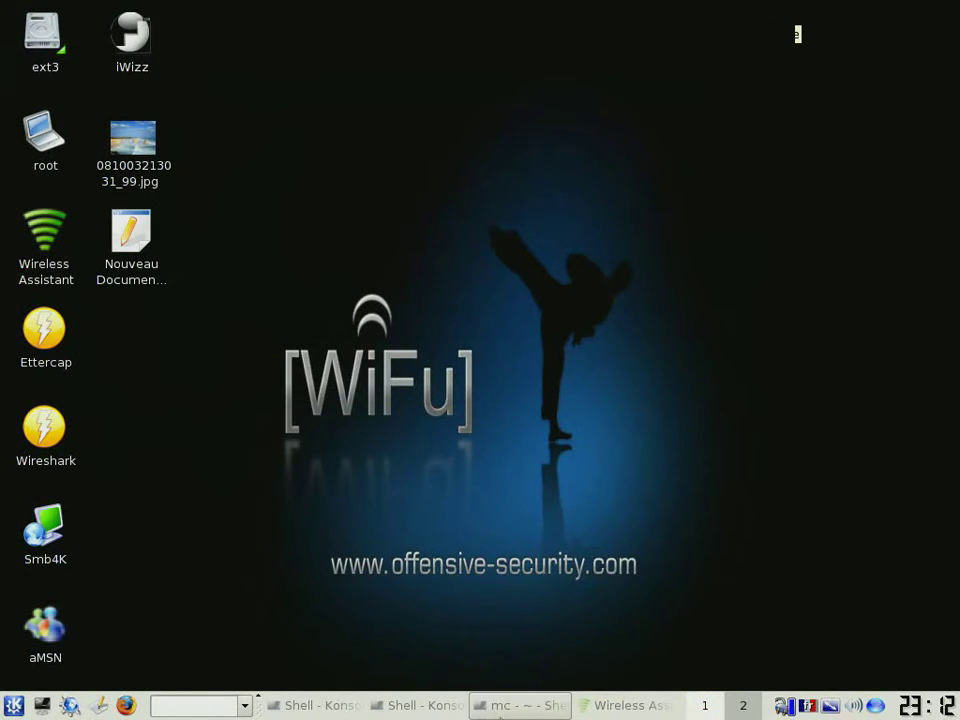
Step: Bring back the mc terminal and rerun crontab -e root to open root's crontab for editing
key(alt+Tab)
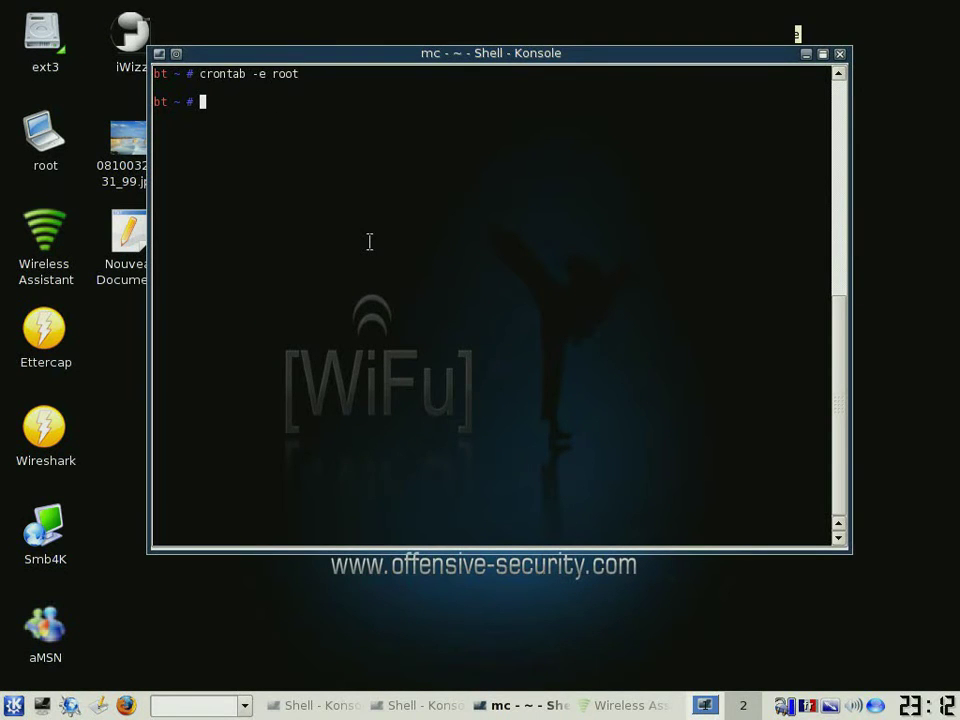
key(Up)
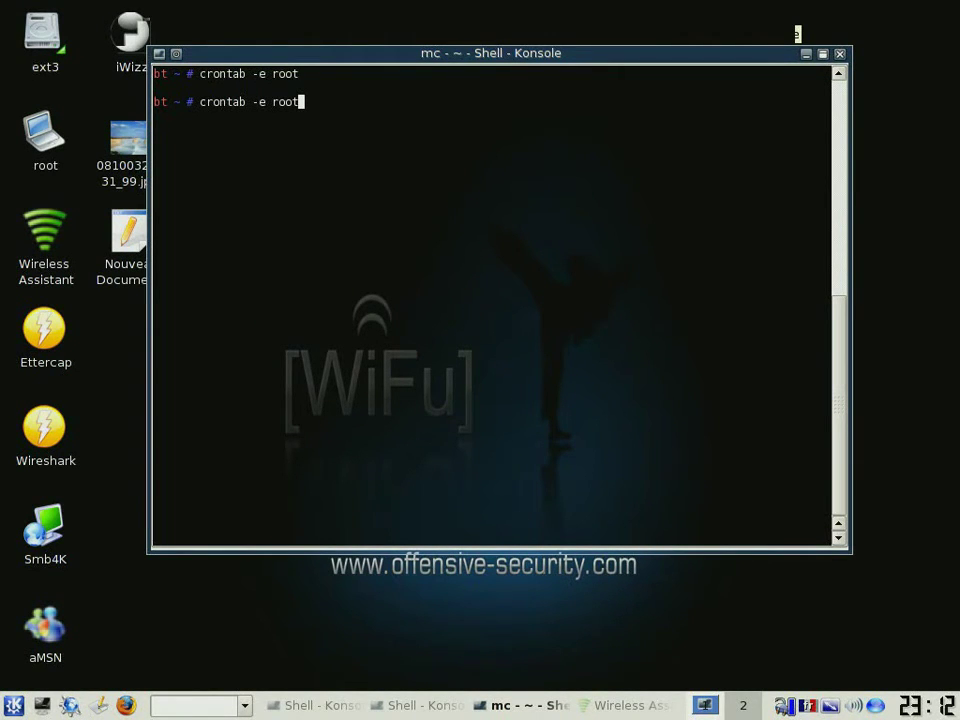
key(Return)
Step: Set the minute field of the /usr/bin/backup.sh job to 13 and save the crontab on exit
key(Down)
key(Down)
key(Down)
key(Down)
key(Down)
key(Down)
key(Down)
key(Down)
key(Down)
key(Down)
key(Down)
key(Down)
key(Down)
key(Down)
key(Right)
key(Right)
key(BackSpace)
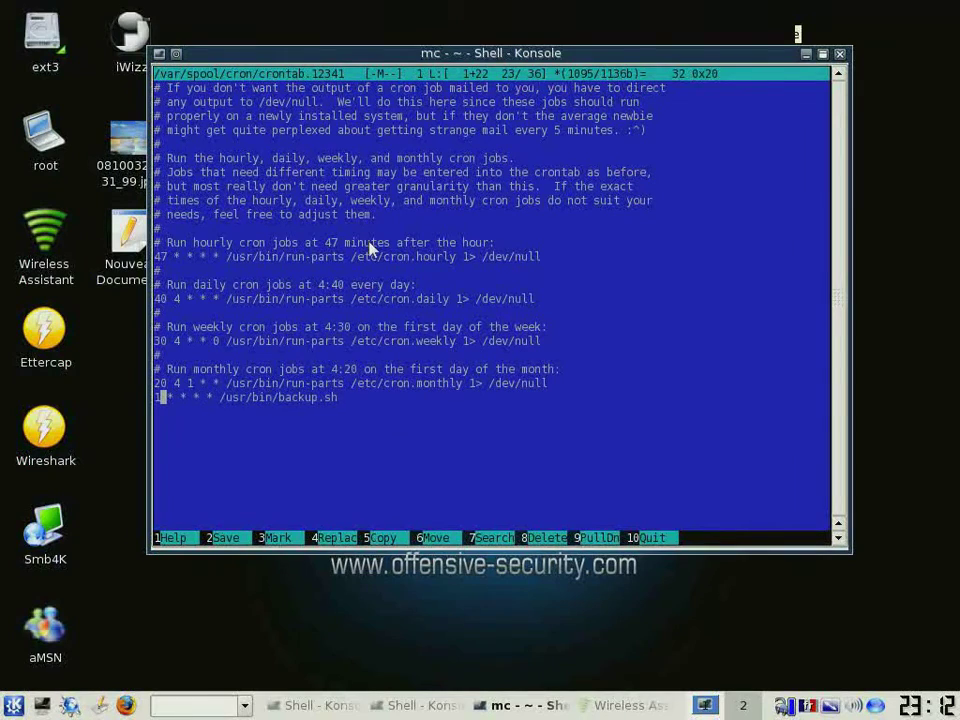
text(3)
key(Right)
key(Right)
key(Right)
key(Right)
key(Right)
key(Right)
key(Right)
key(Right)
key(Right)
key(Right)
key(Right)
key(Right)
key(Right)
key(Right)
key(Right)
key(Right)
key(Right)
key(Right)
key(Right)
key(Right)
key(Right)
key(Right)
key(Right)
key(Right)
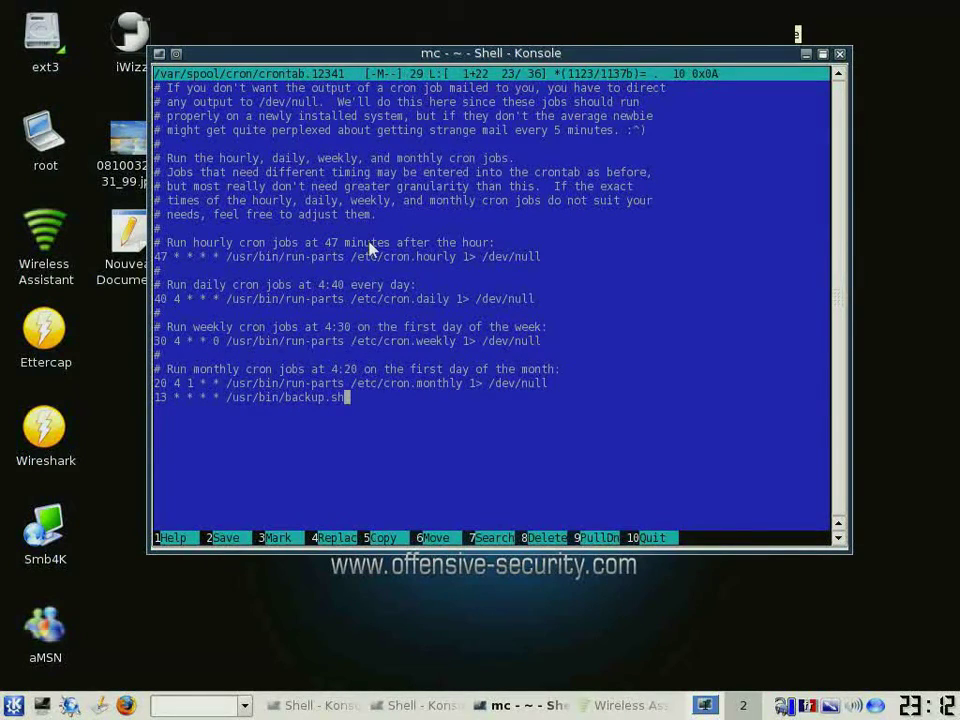
key(F10)
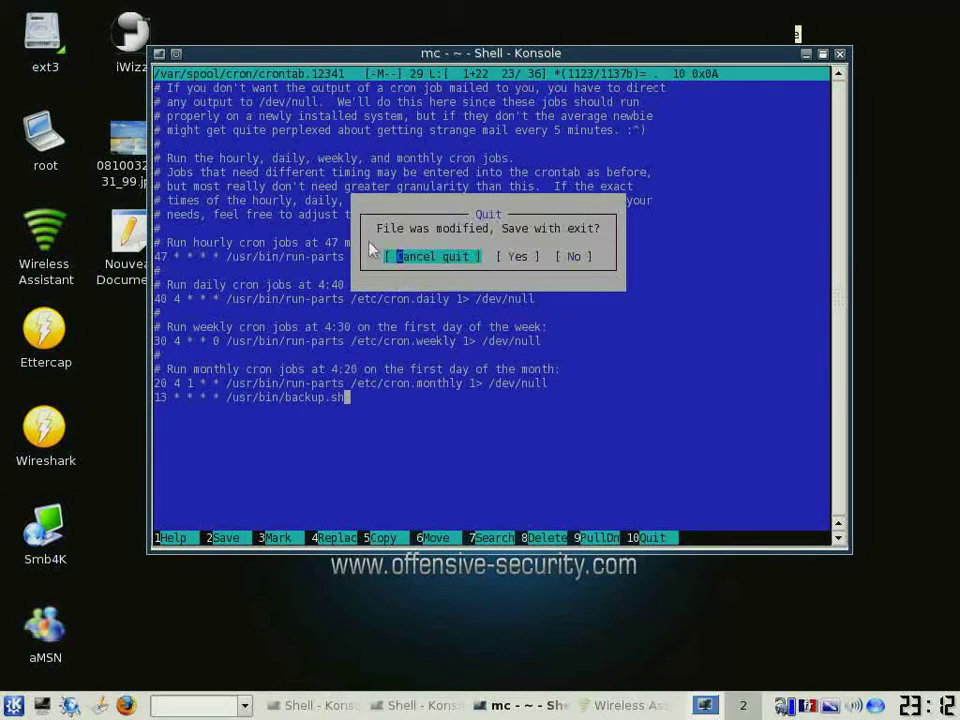
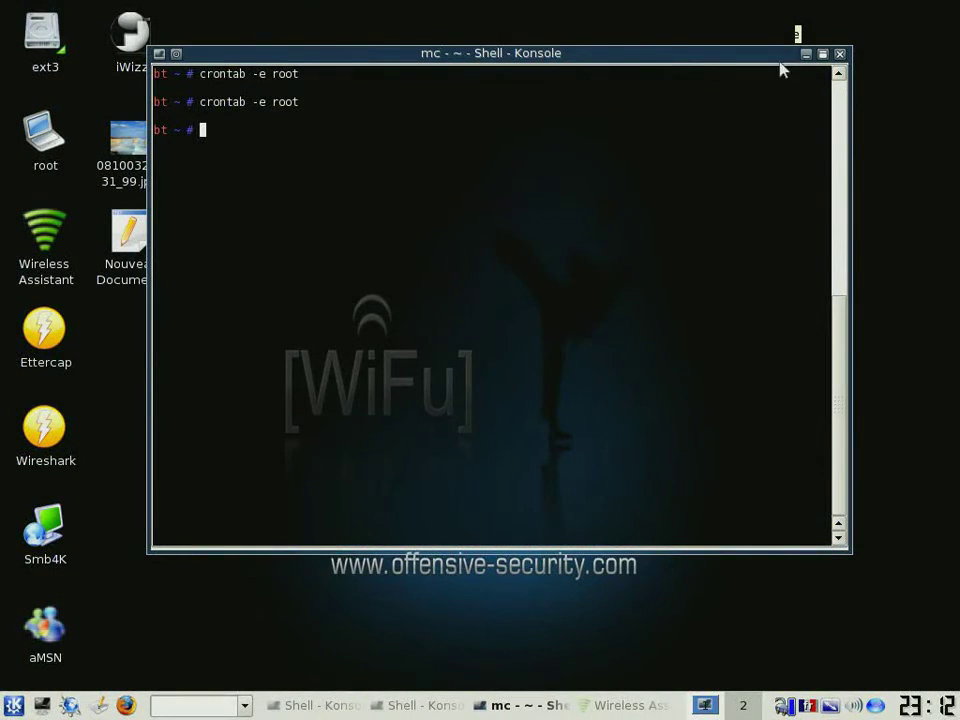
Step: Minimize the terminal and open the perso folder inside sauvegarde on ext3 to check the backed-up items
click(806, 54)
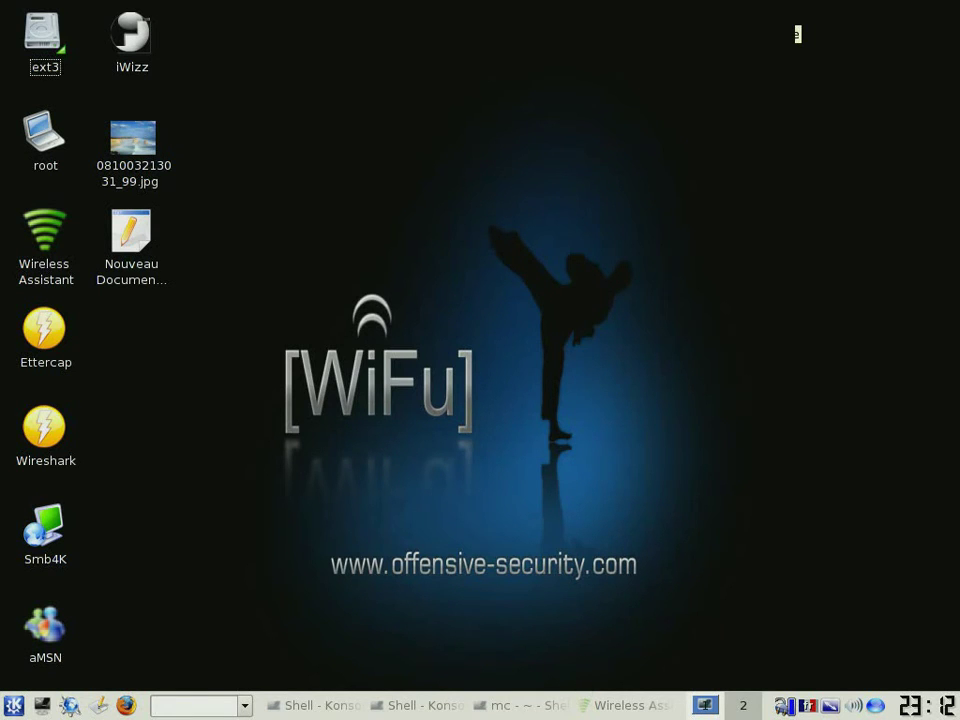
click(55, 55)
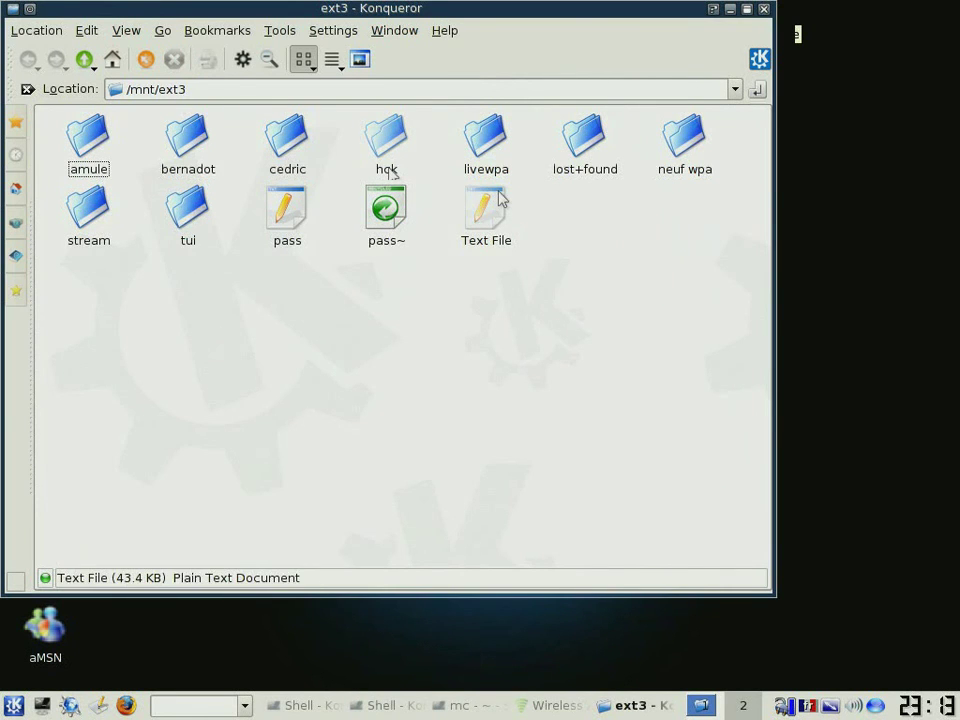
click(286, 138)
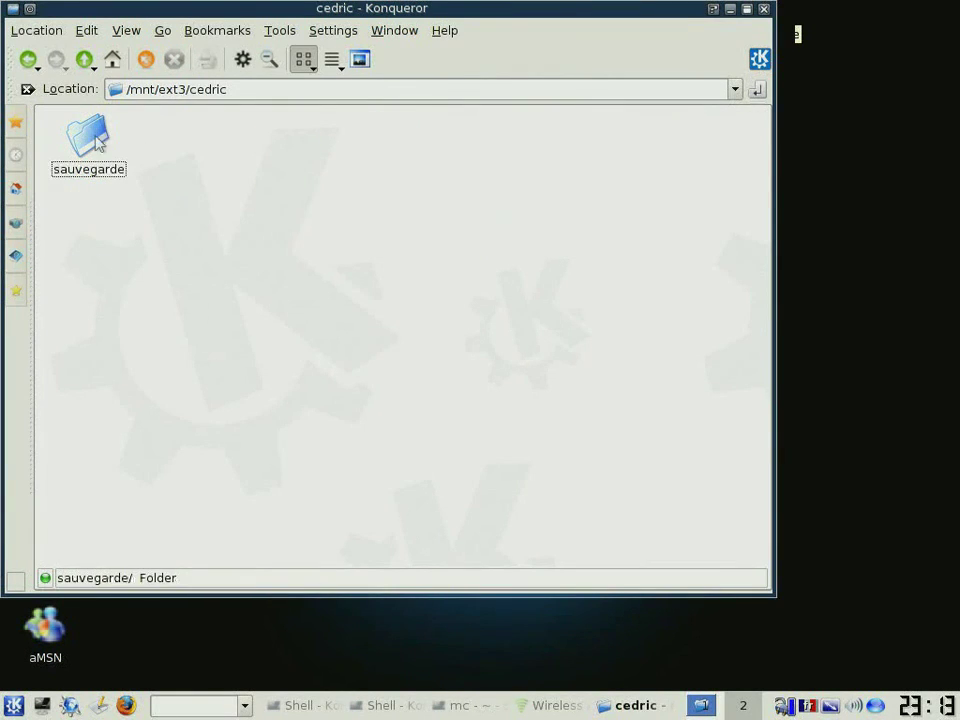
click(97, 142)
click(97, 142)
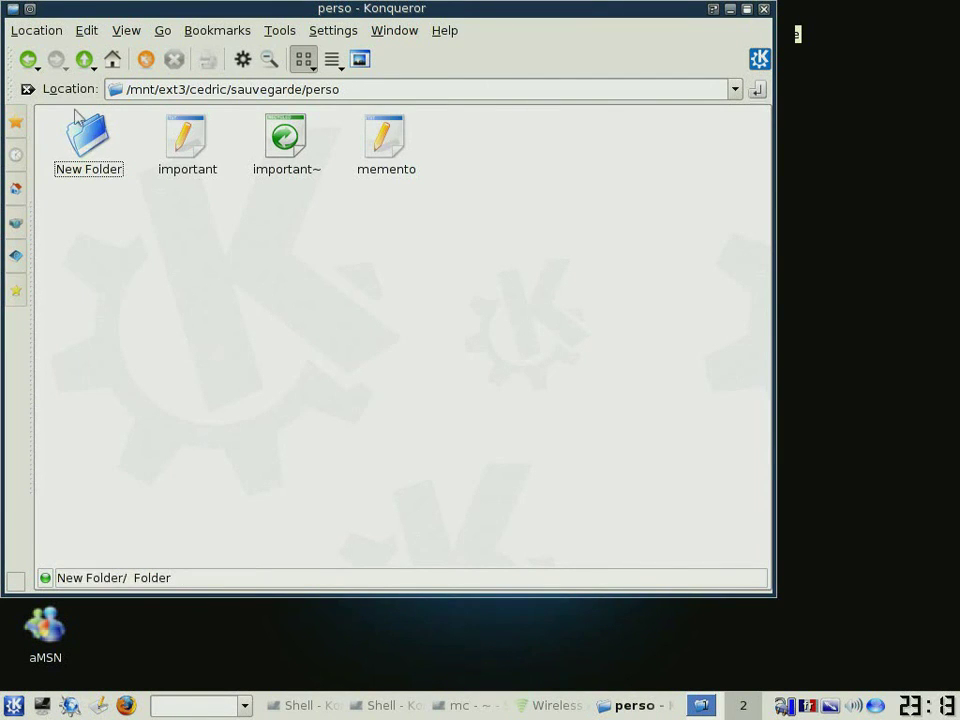
Step: Open the backed-up important file to check its text, and close it along with the file manager
click(205, 158)
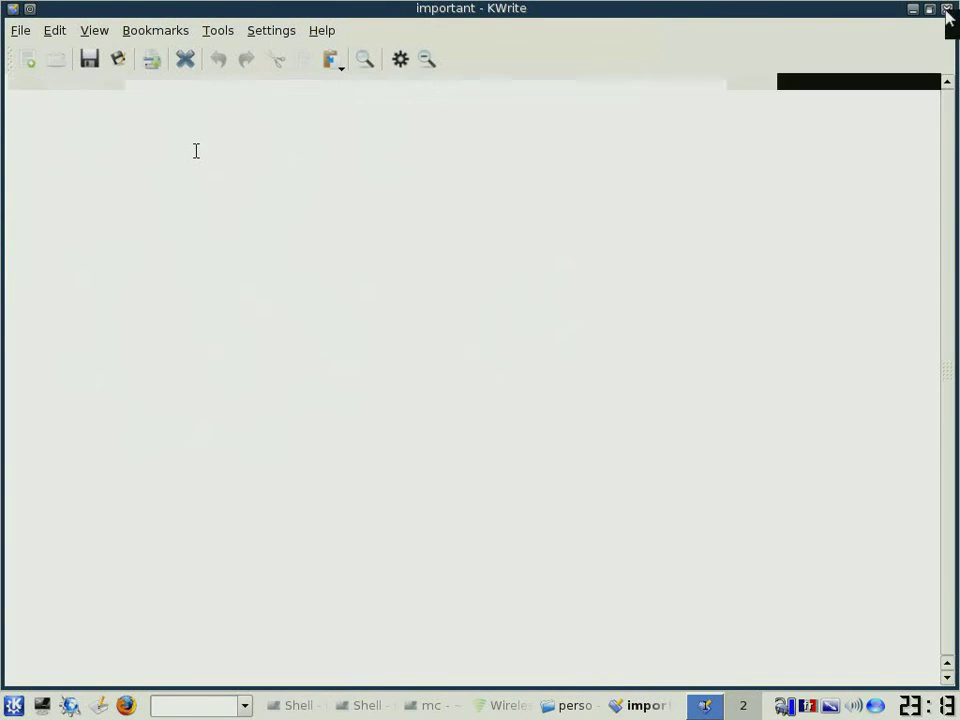
key(ctrl+q)
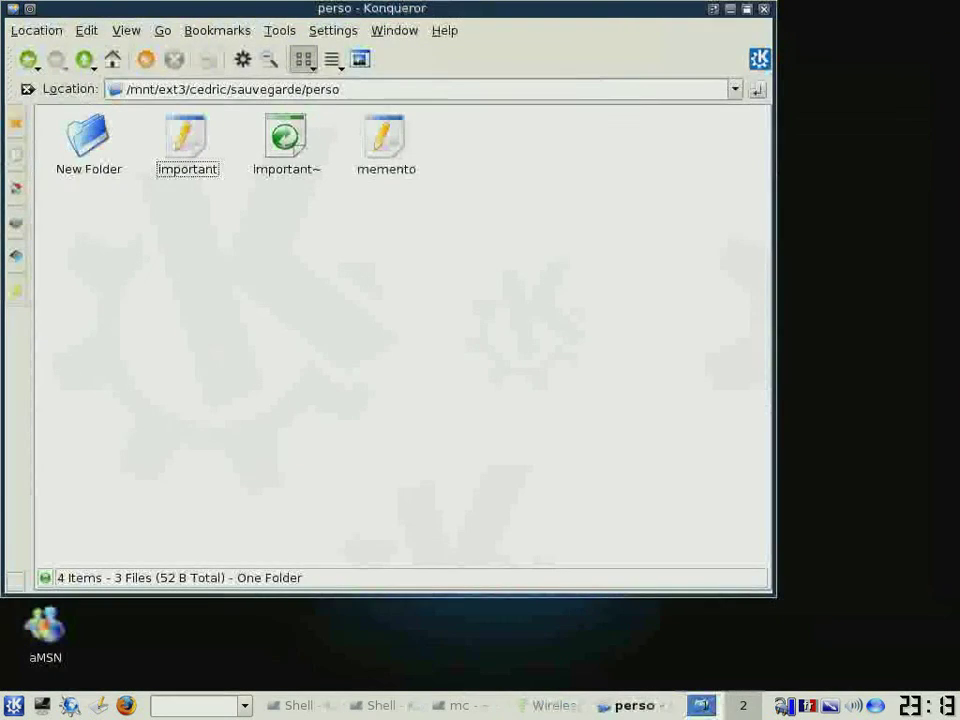
click(764, 9)
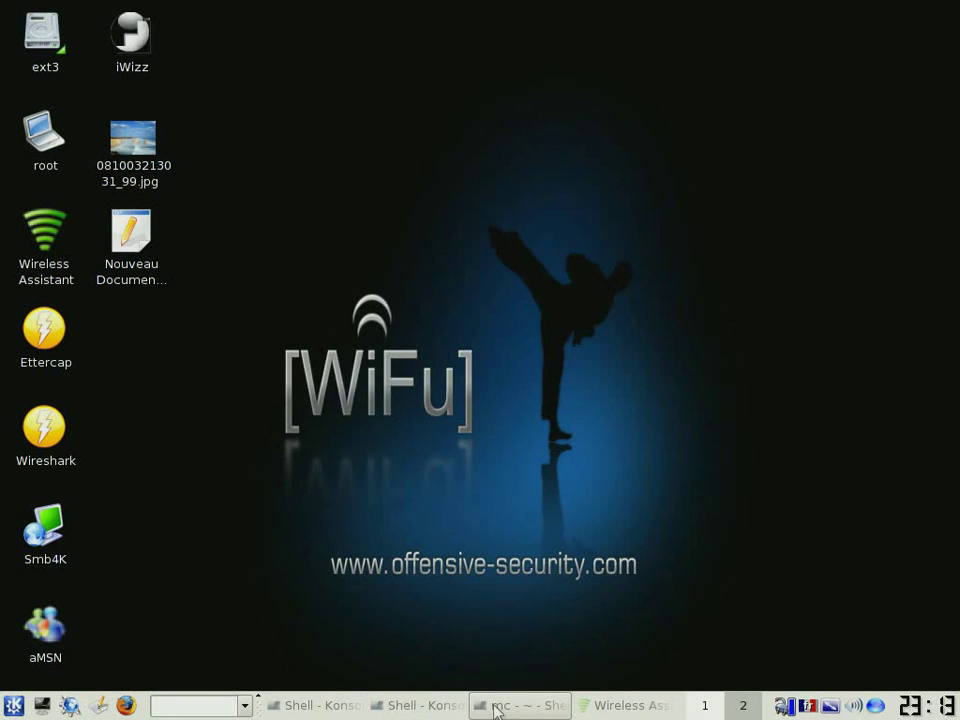
click(407, 707)
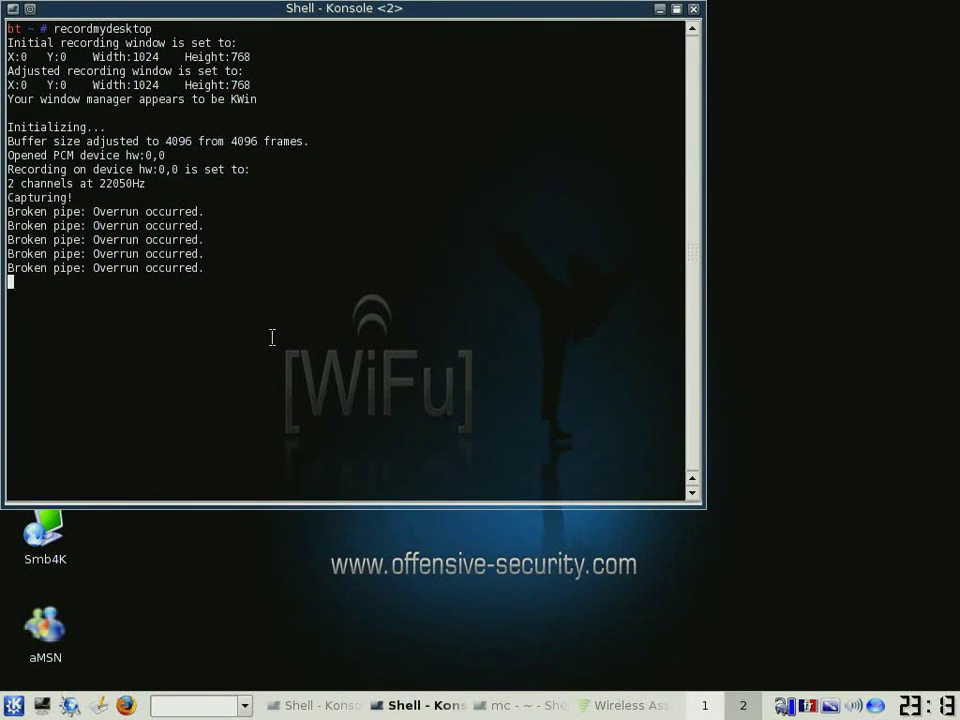